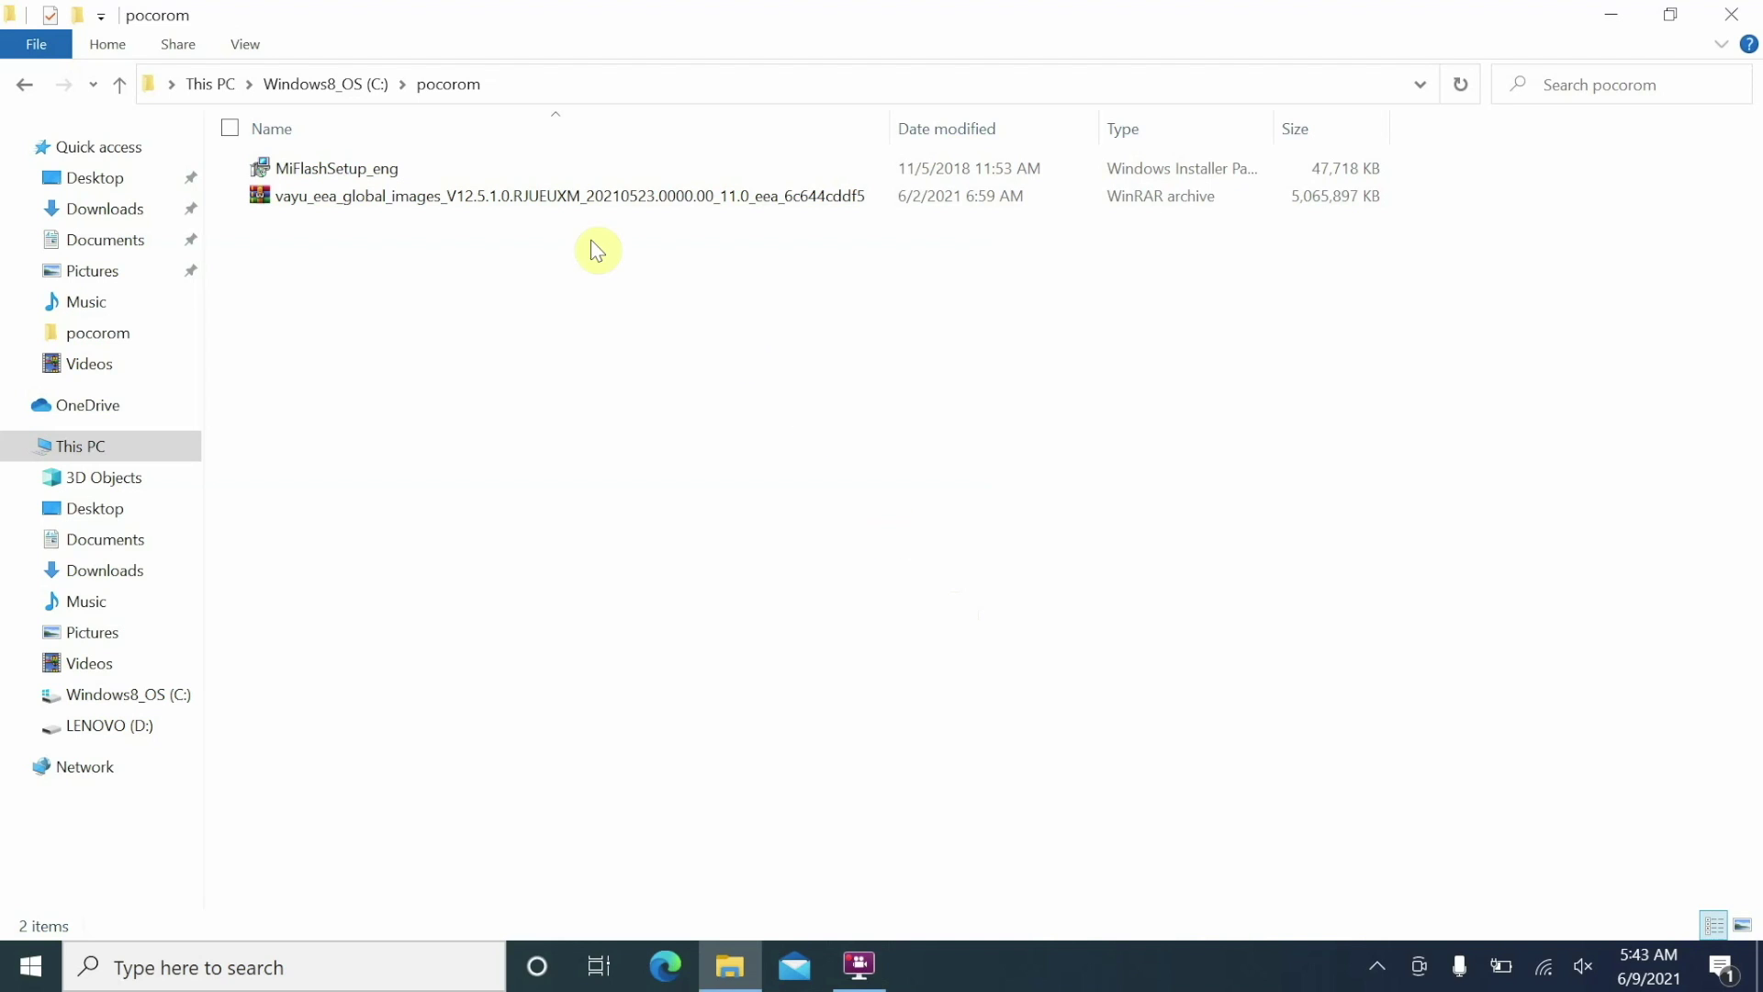
Bring up the WinRAR extract options for the vayu ROM archive in pocorom.
{"action": "left_click", "coordinate": [378, 169]}
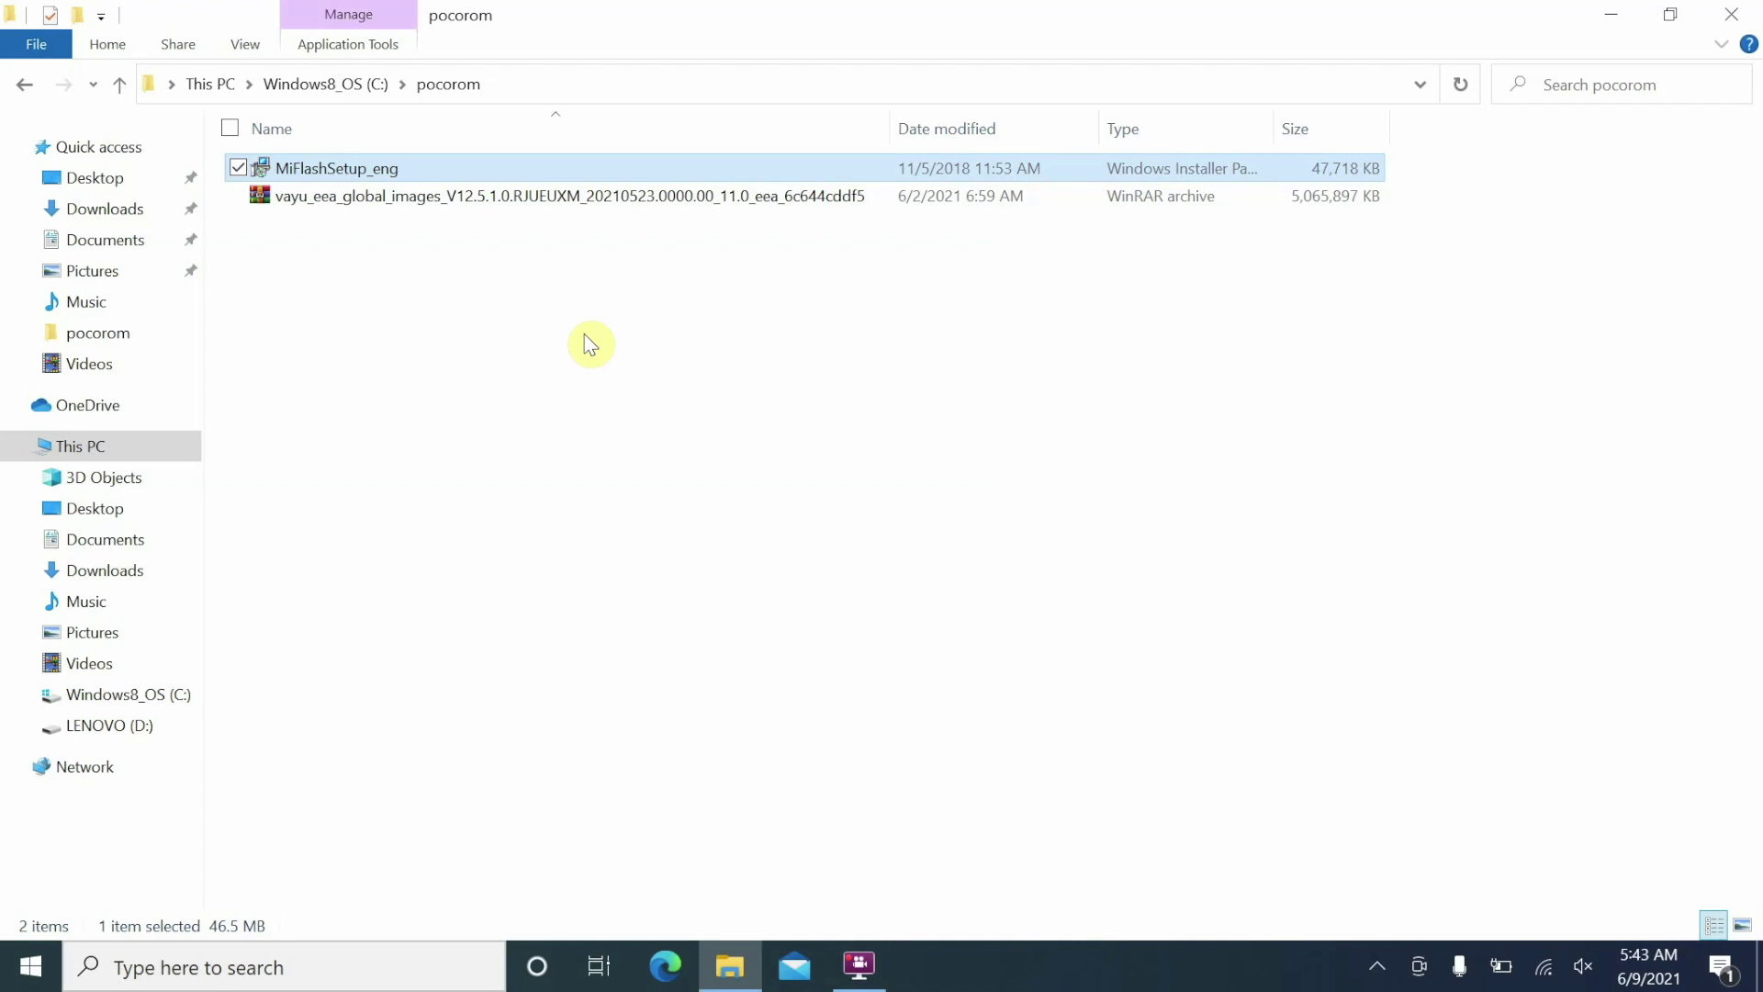
{"action": "left_click", "coordinate": [542, 198]}
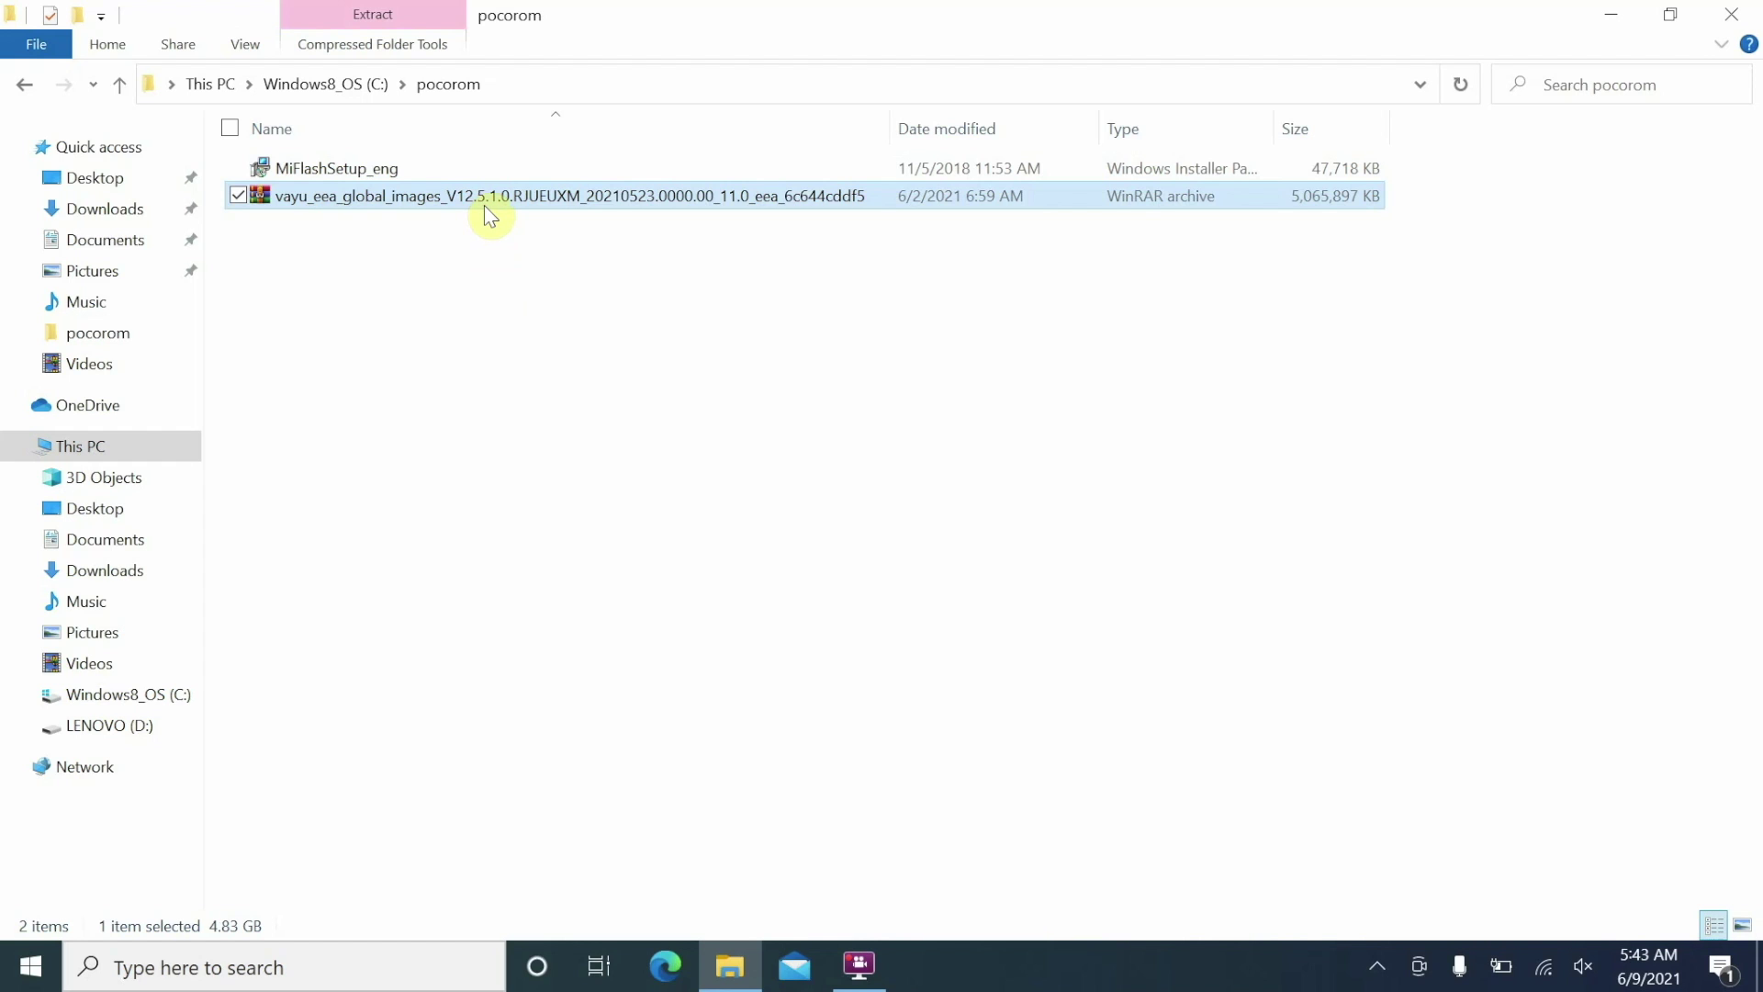
{"action": "left_click", "coordinate": [820, 354]}
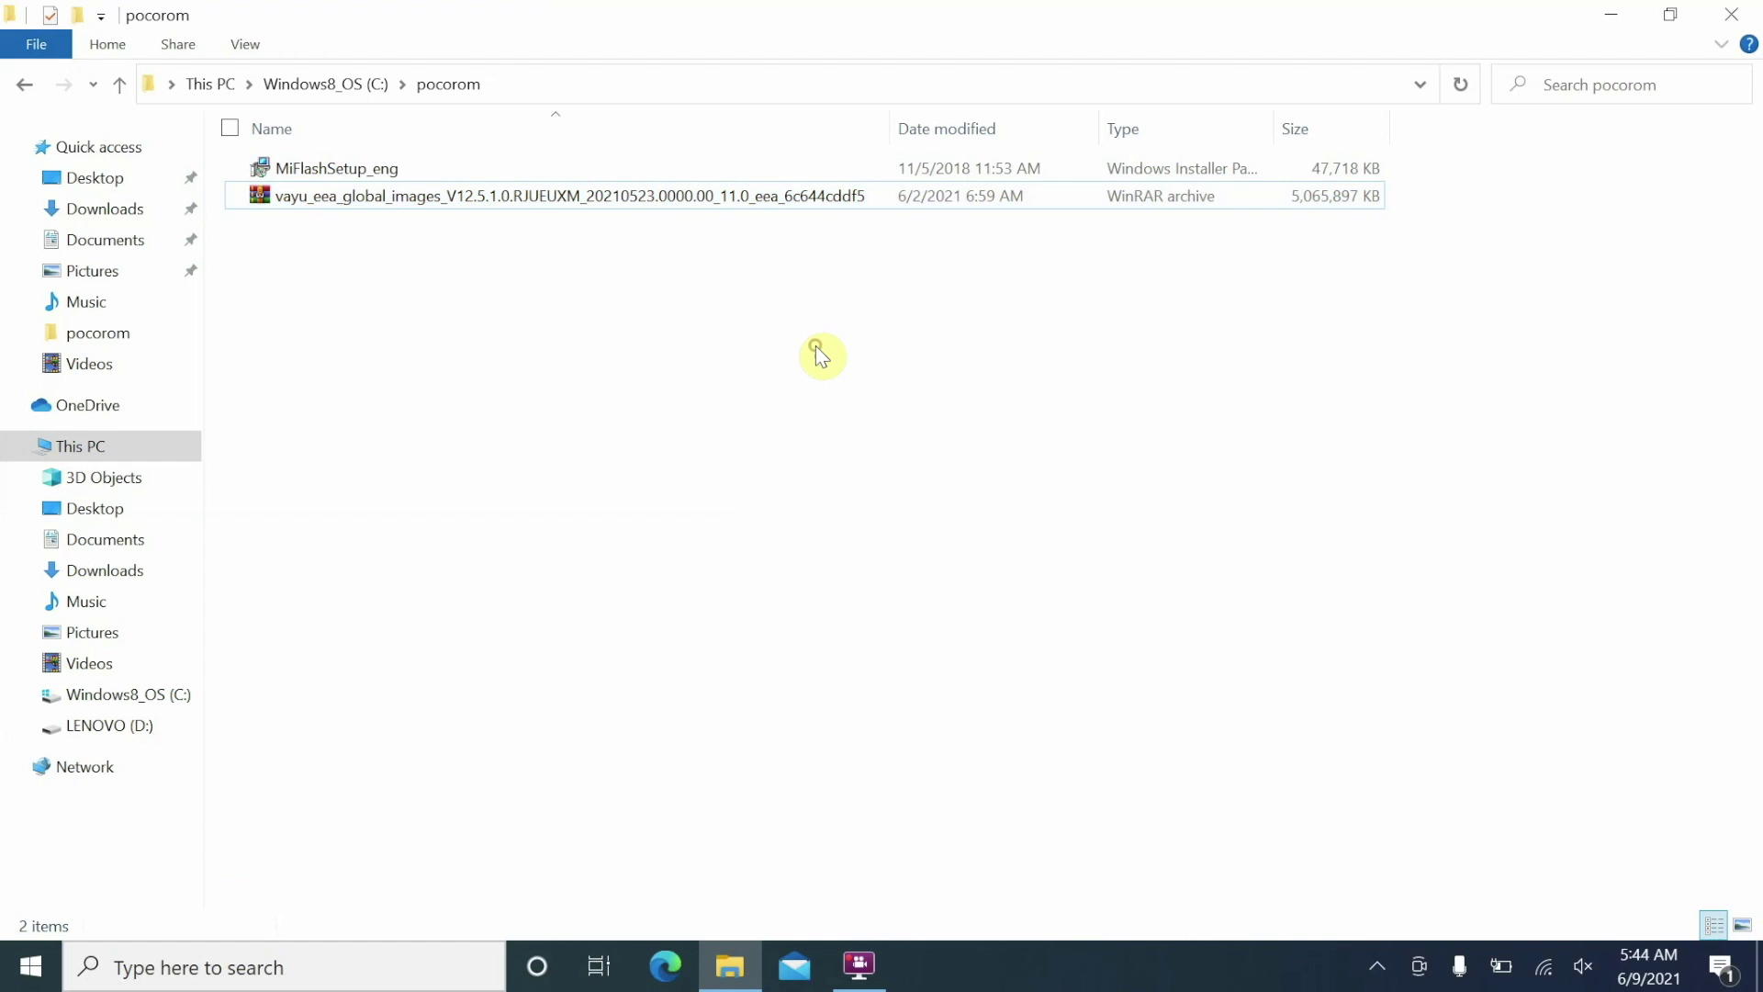
{"action": "right_click", "coordinate": [634, 213]}
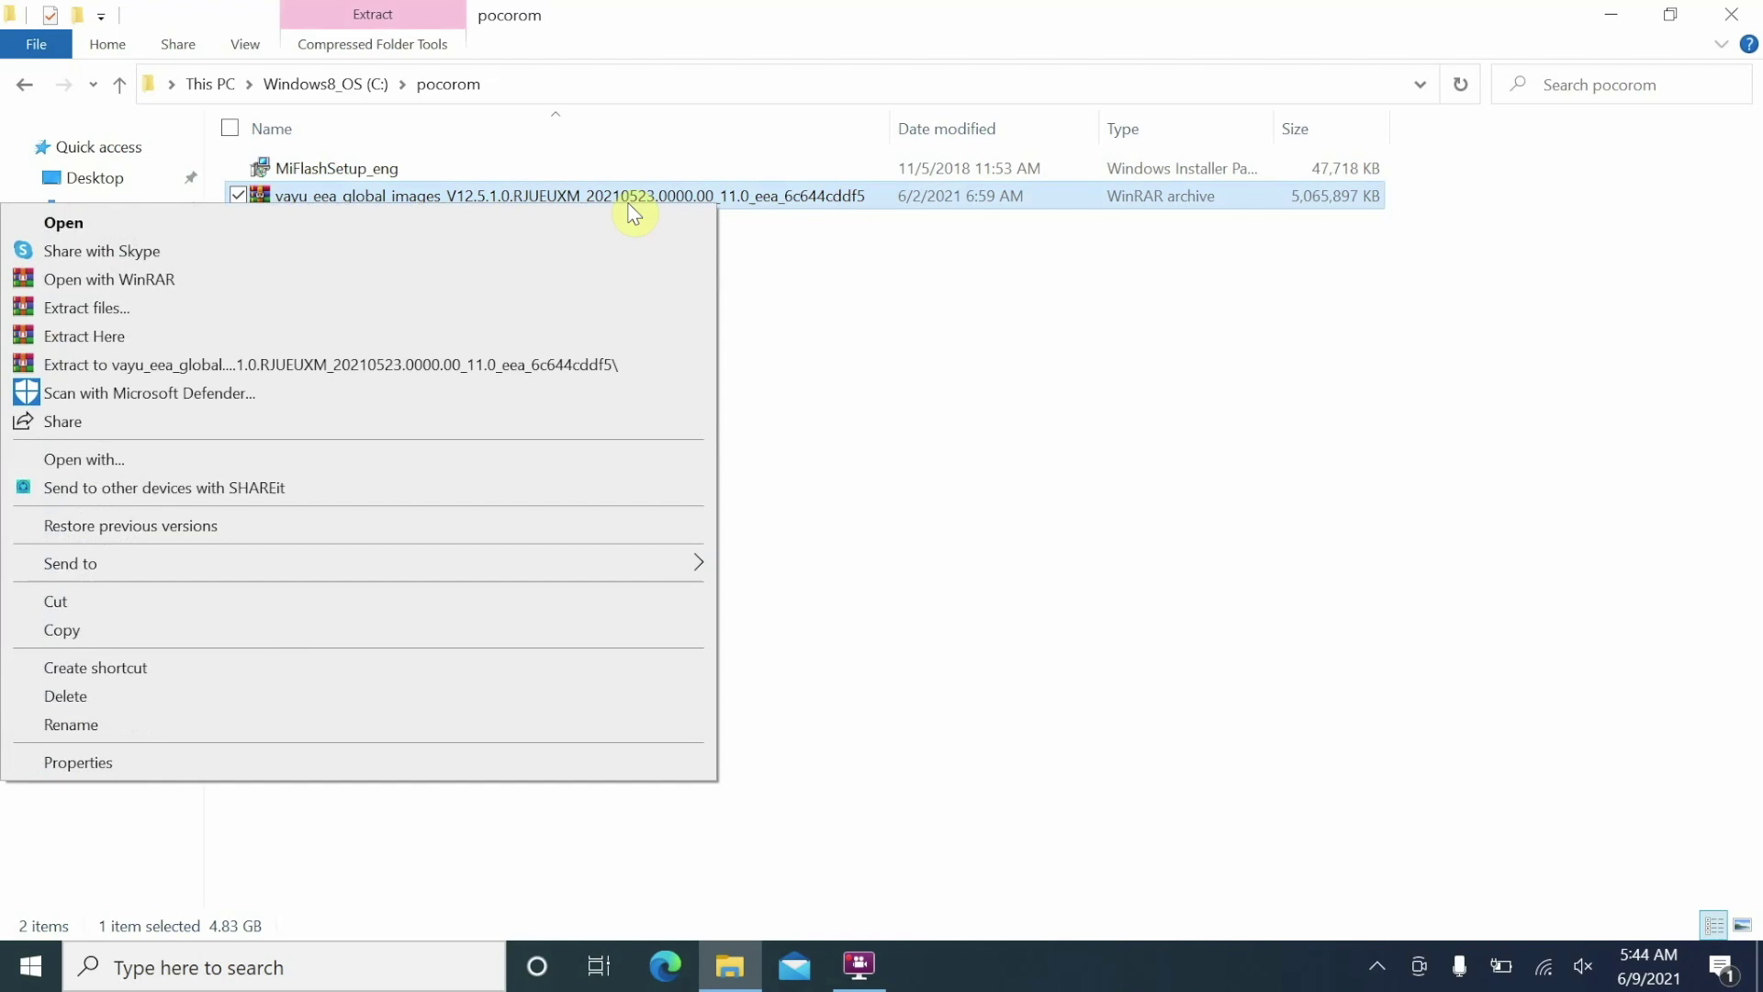
Extract the vayu archive with 'Extract to vayu_eea_global...' into a vayu_eea_global_images folder.
{"action": "left_click", "coordinate": [504, 376]}
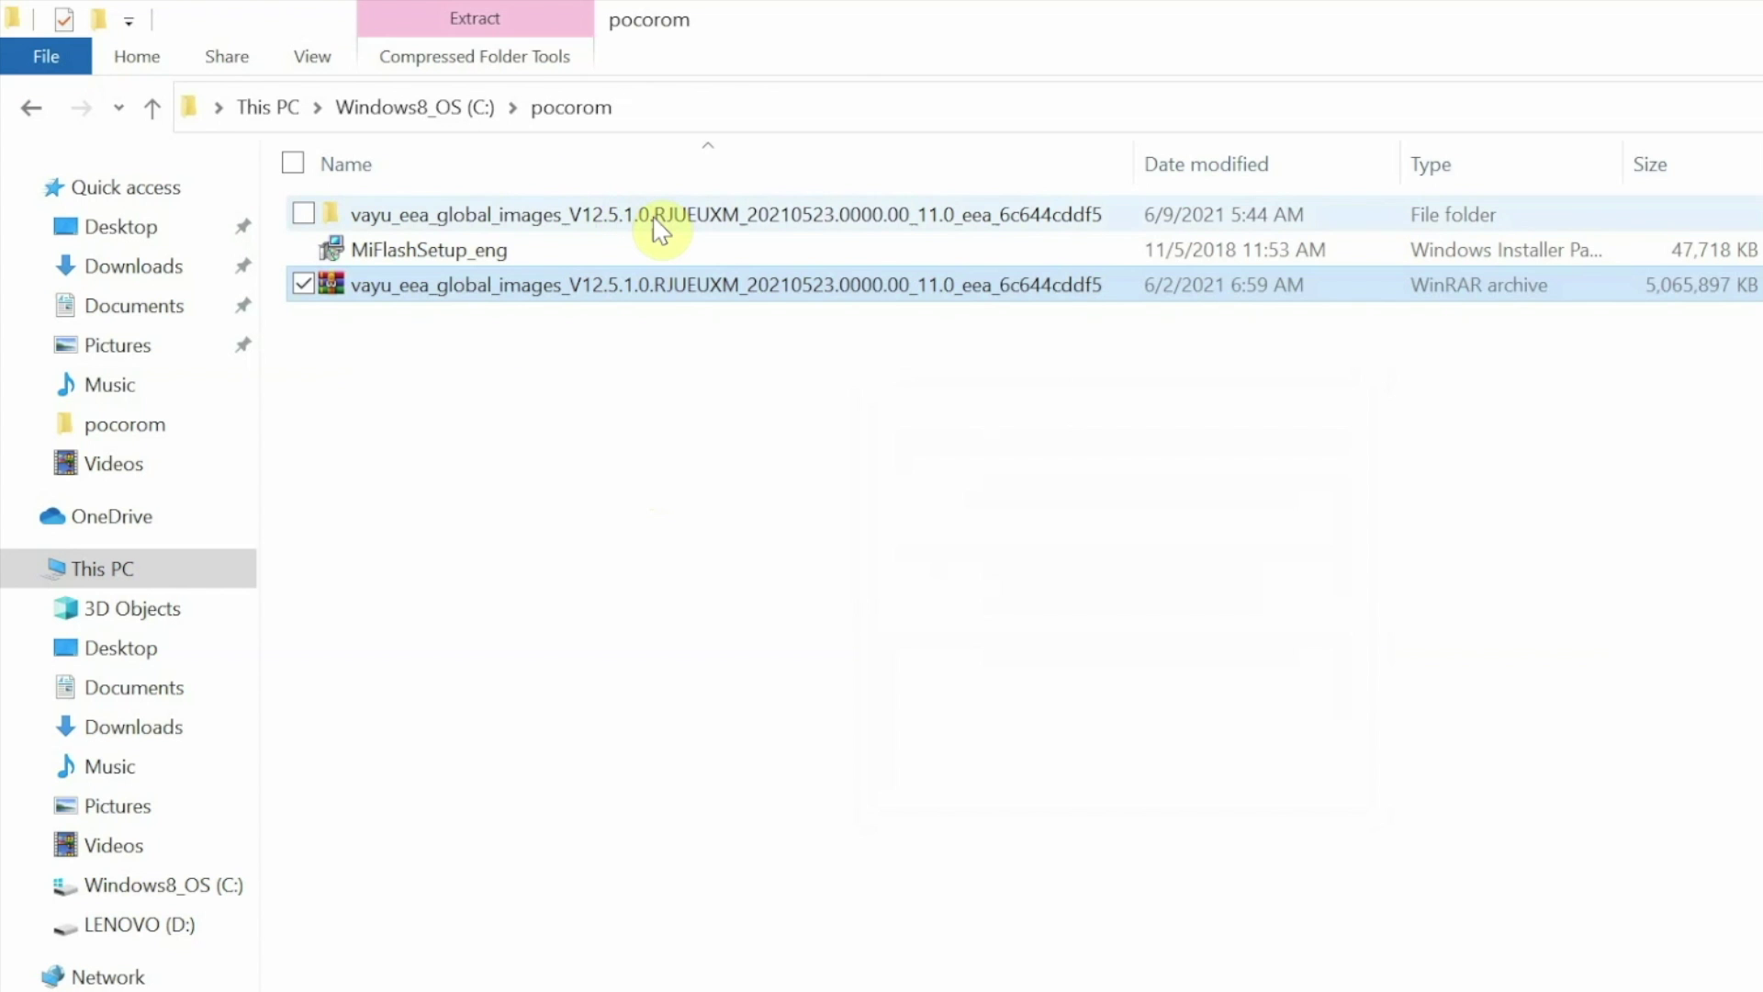
{"action": "mouse_move", "coordinate": [662, 230]}
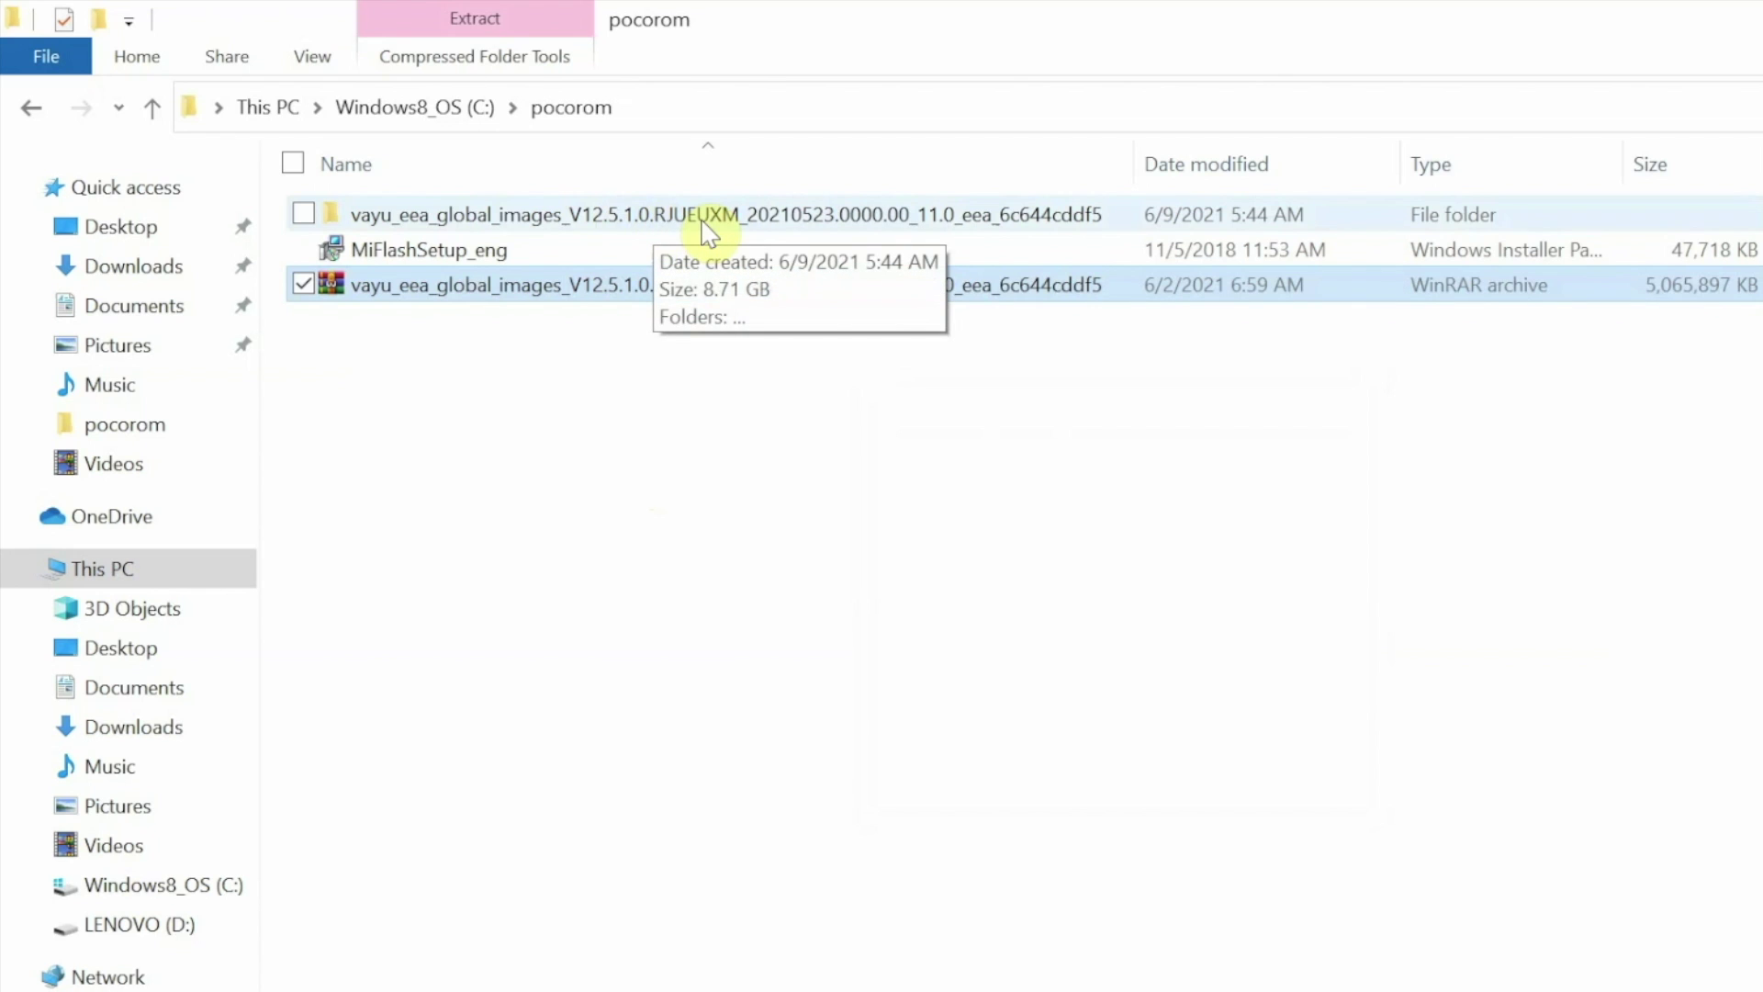
{"action": "left_click", "coordinate": [812, 549]}
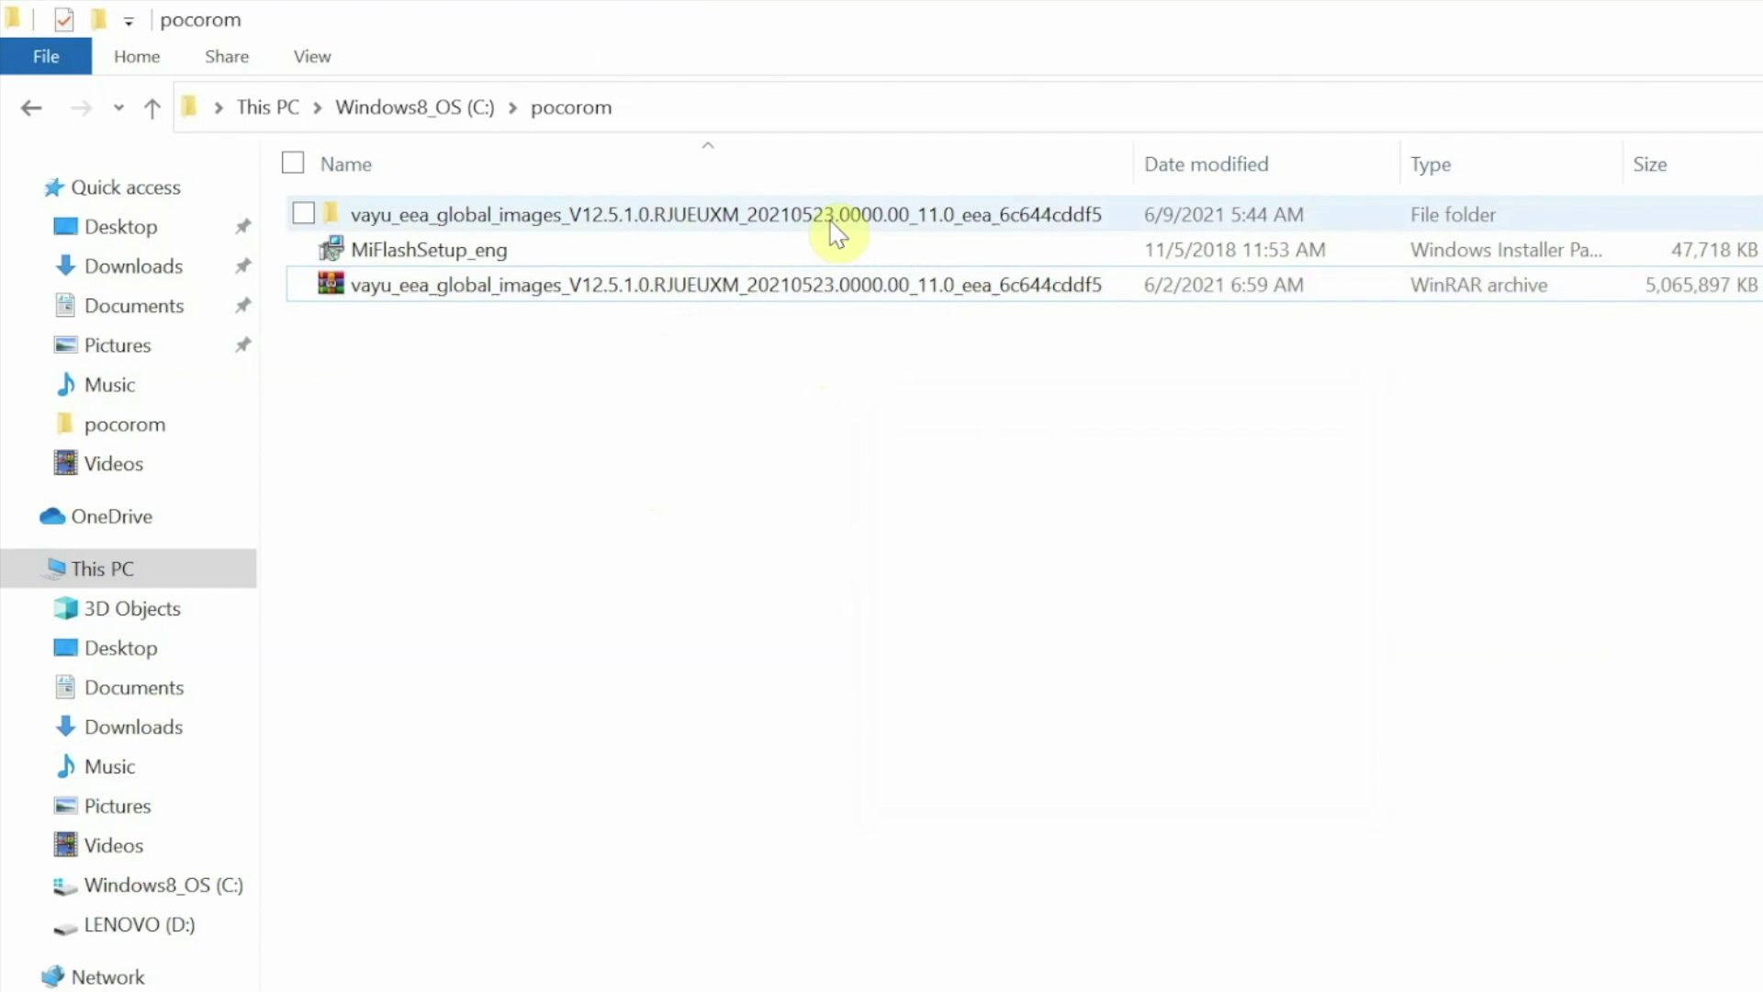
{"action": "double_click", "coordinate": [787, 217]}
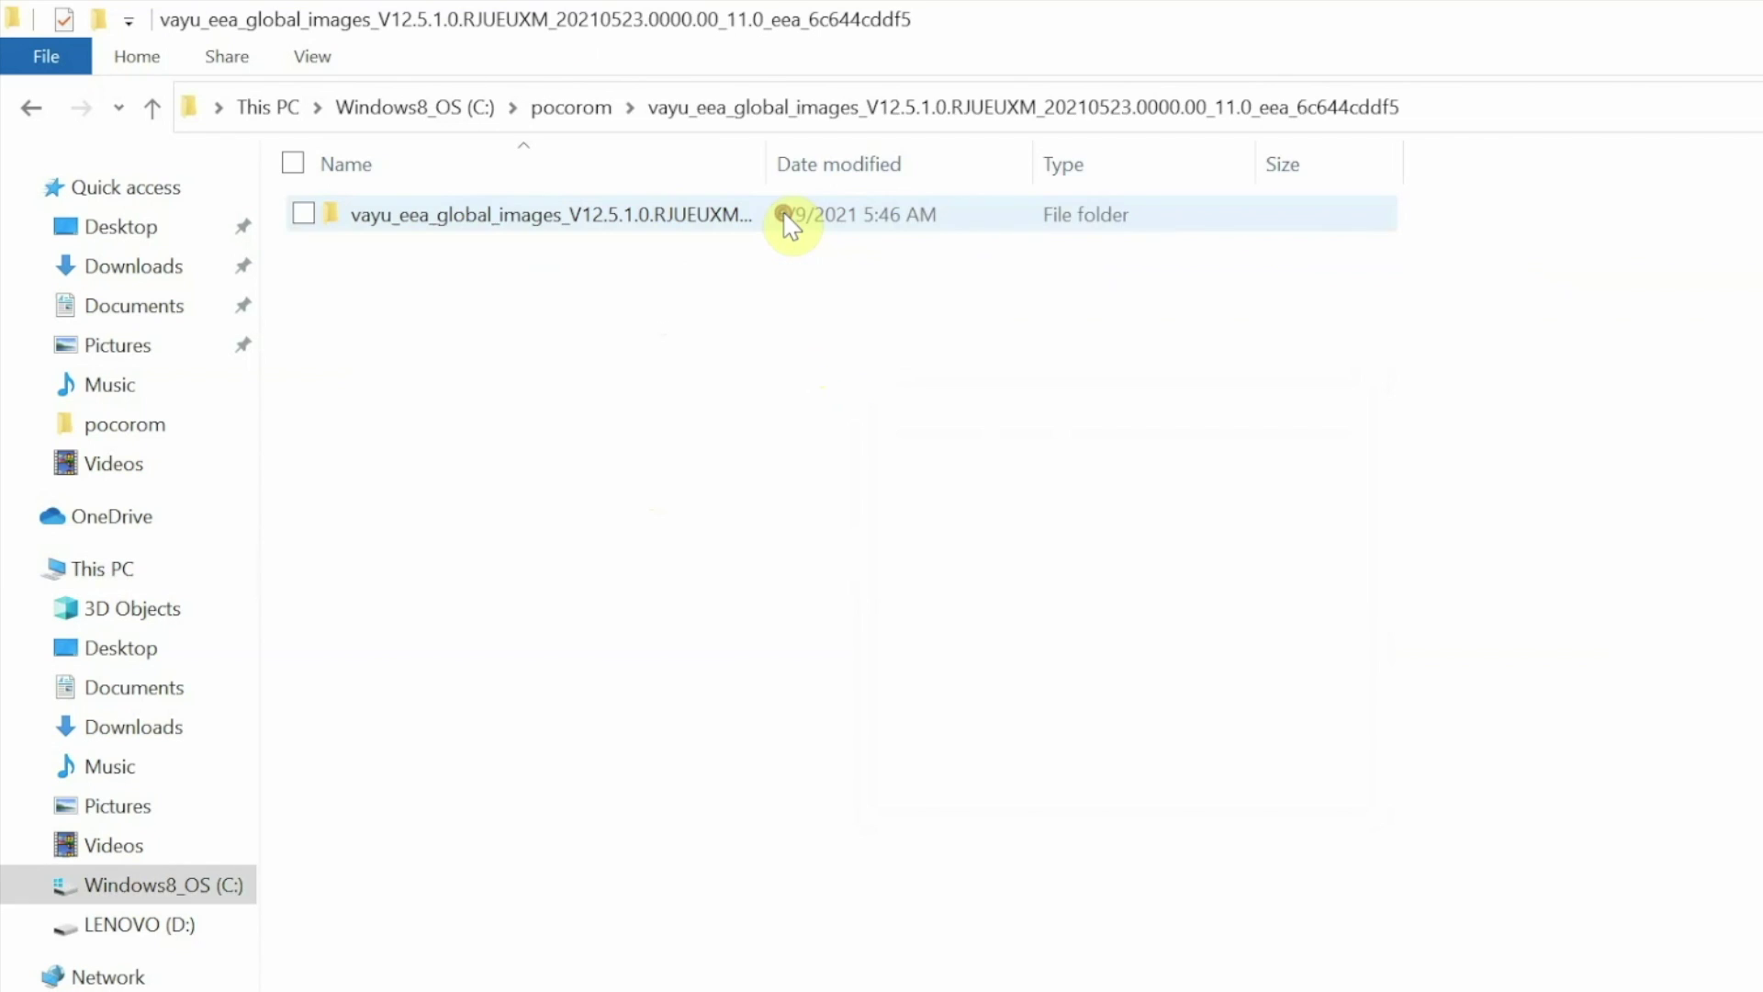
{"action": "double_click", "coordinate": [682, 219]}
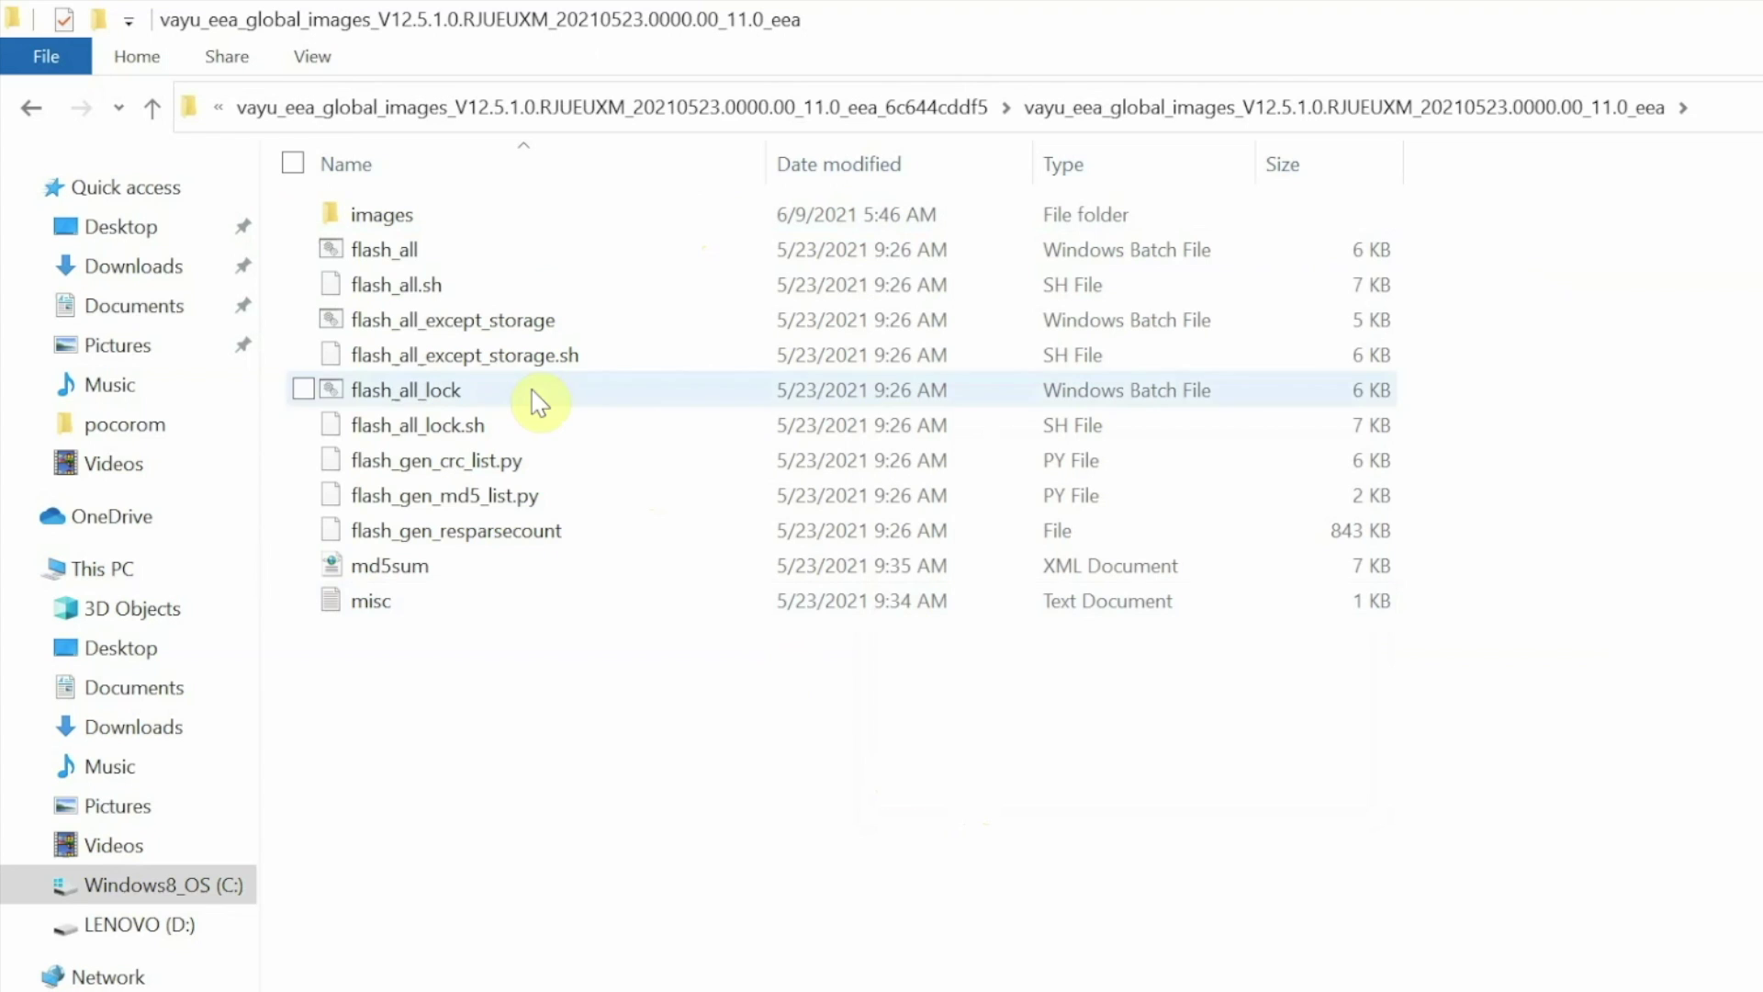
{"action": "left_click", "coordinate": [30, 110]}
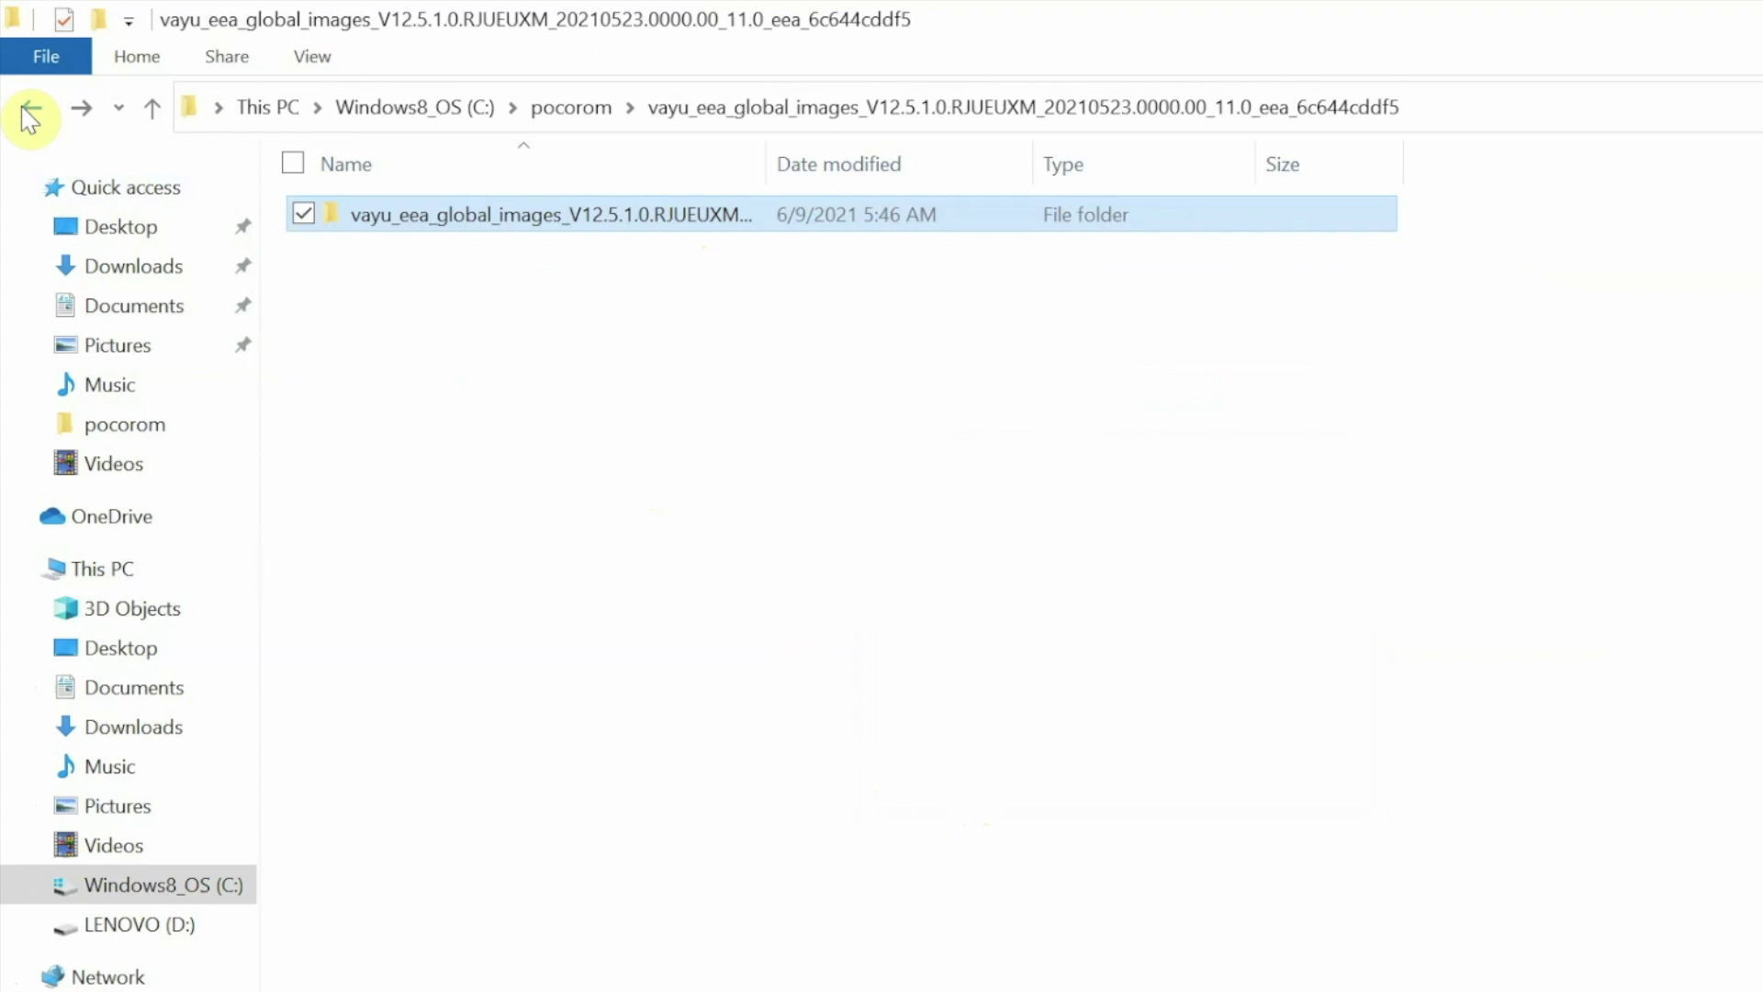
{"action": "left_click", "coordinate": [30, 111]}
{"action": "left_click", "coordinate": [624, 583]}
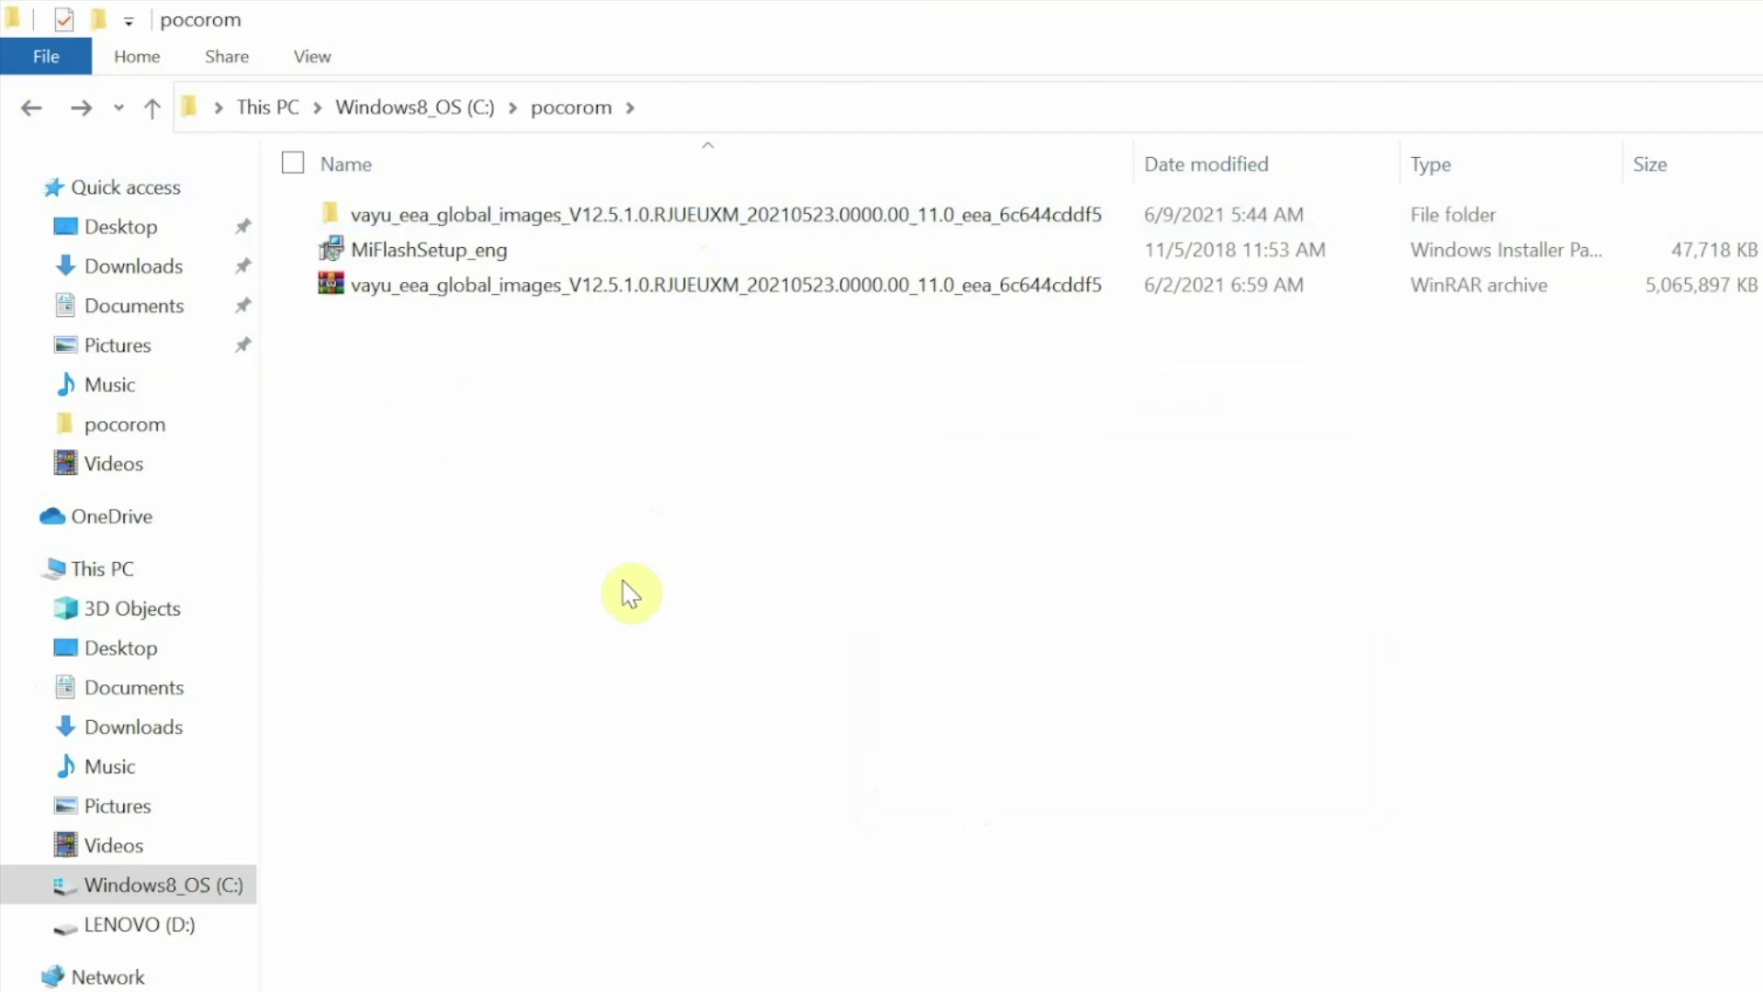
Rename the extracted vayu_eea_global_images folder to 'factorty' and open it.
{"action": "right_click", "coordinate": [630, 213]}
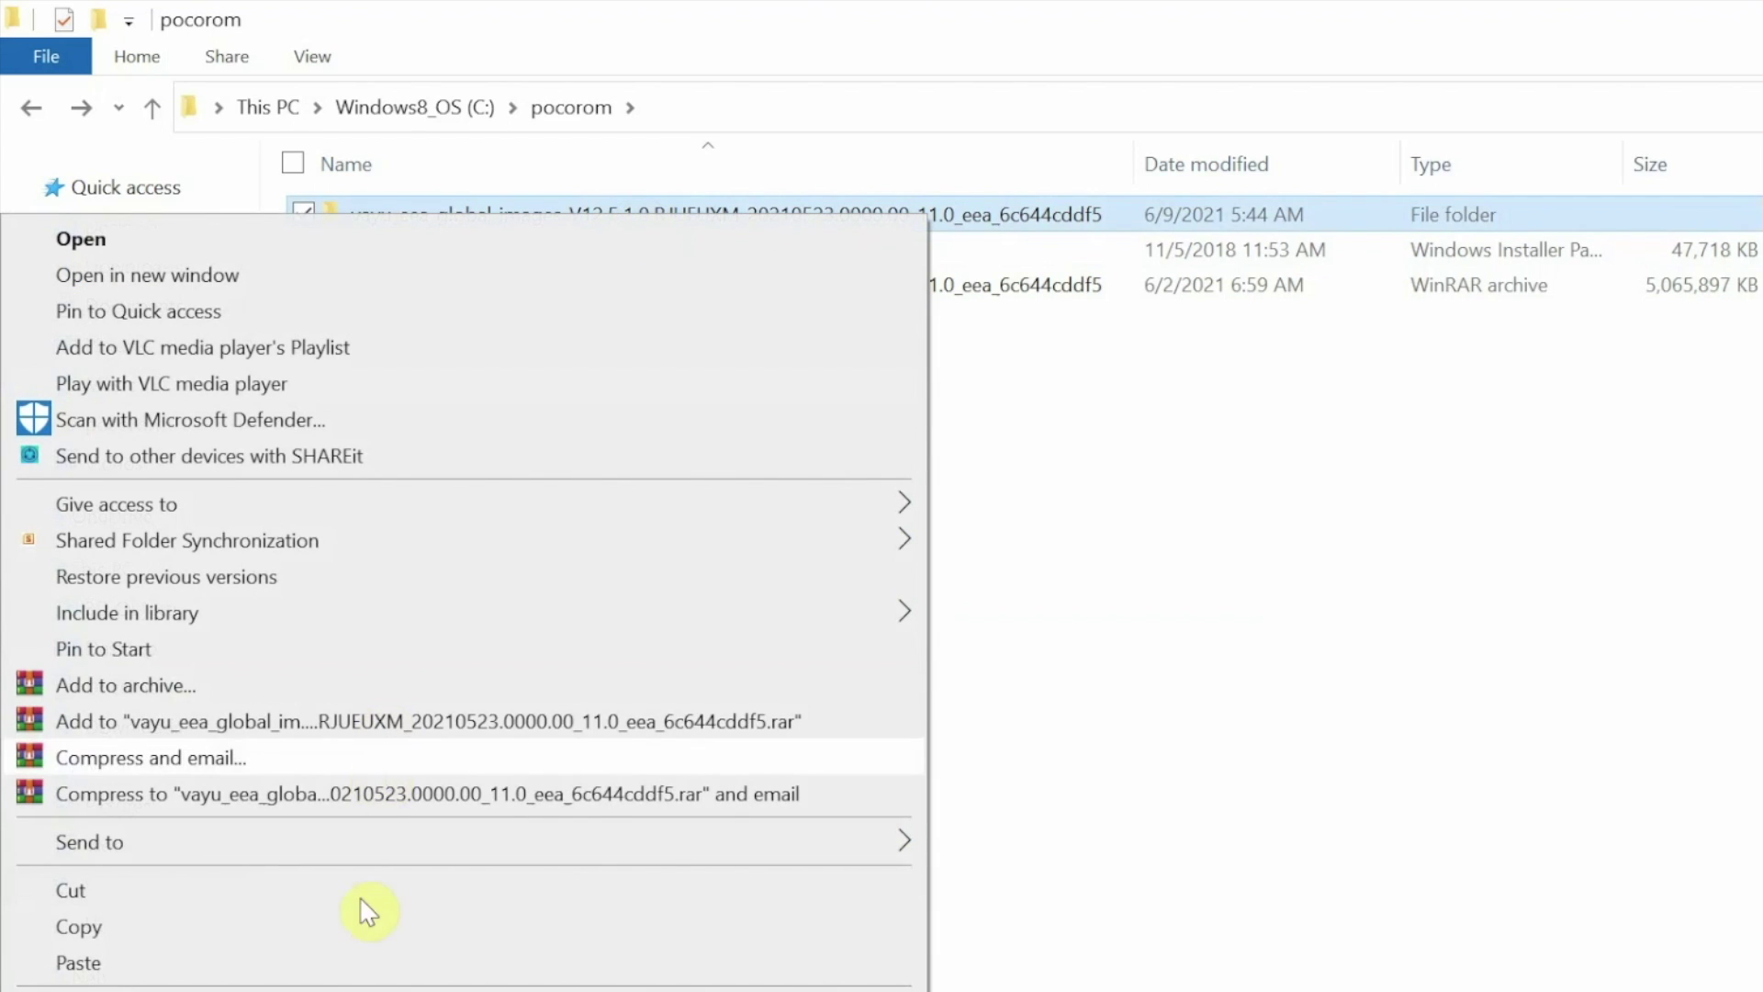
{"action": "type", "text": "m"}
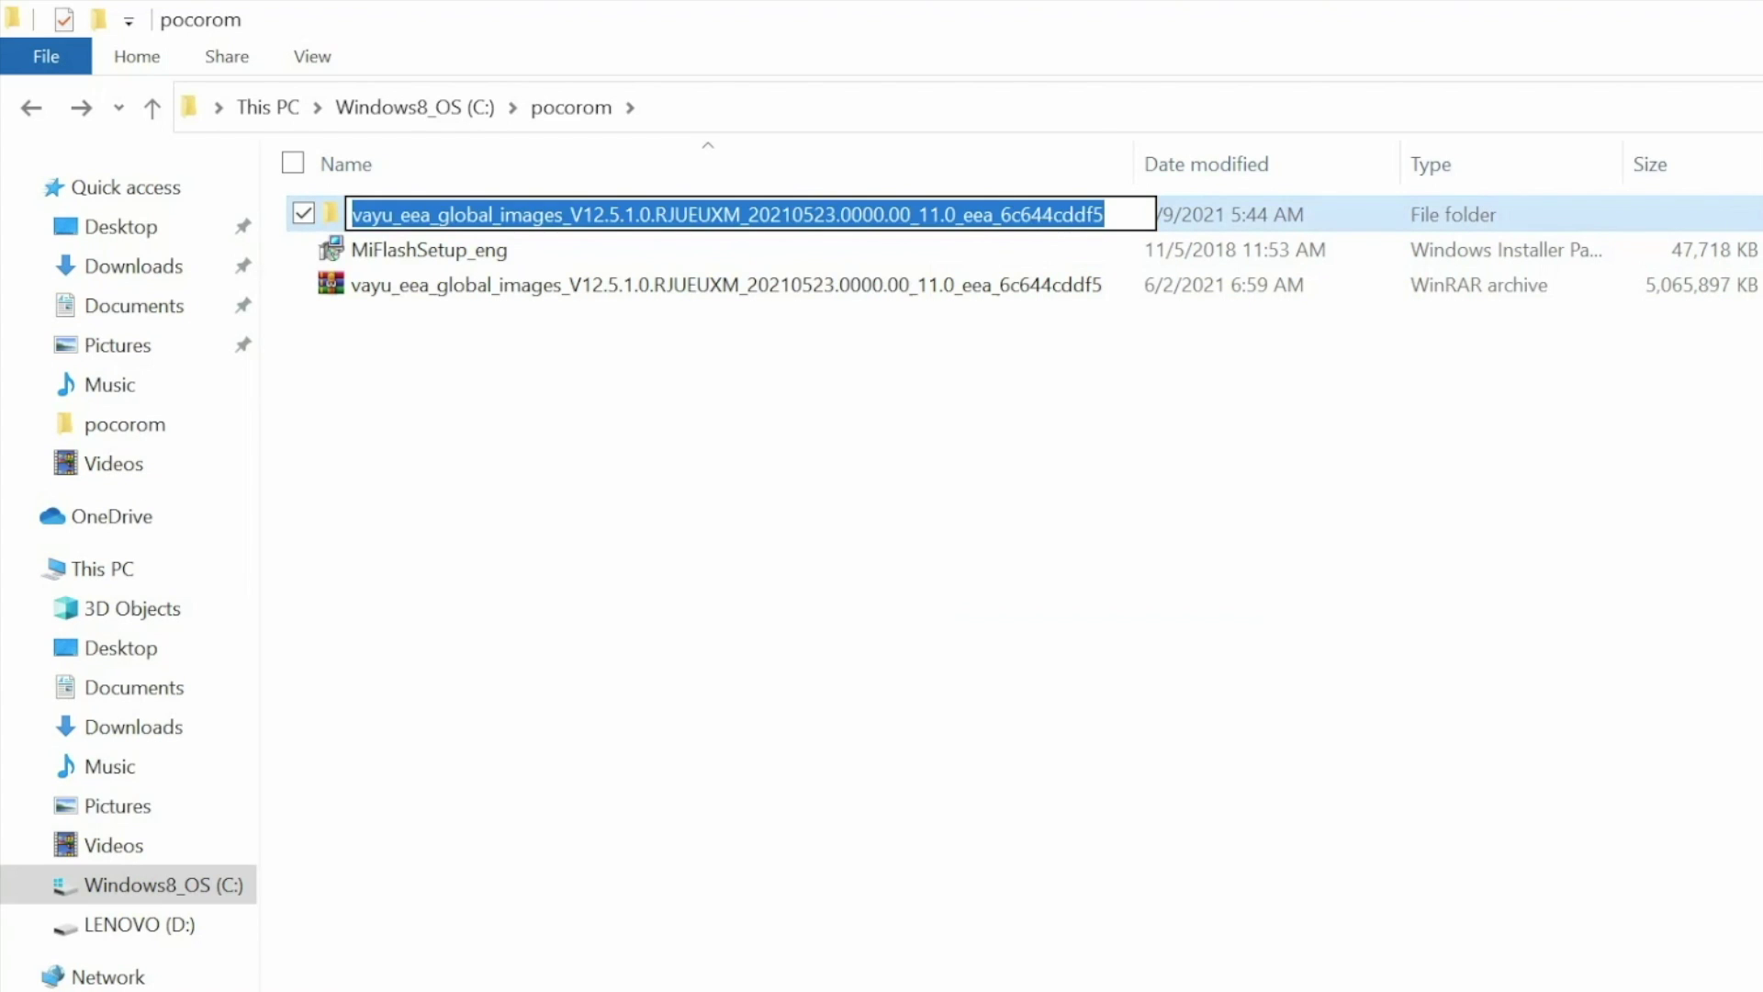
{"action": "type", "text": "factorty"}
{"action": "key", "text": "Return"}
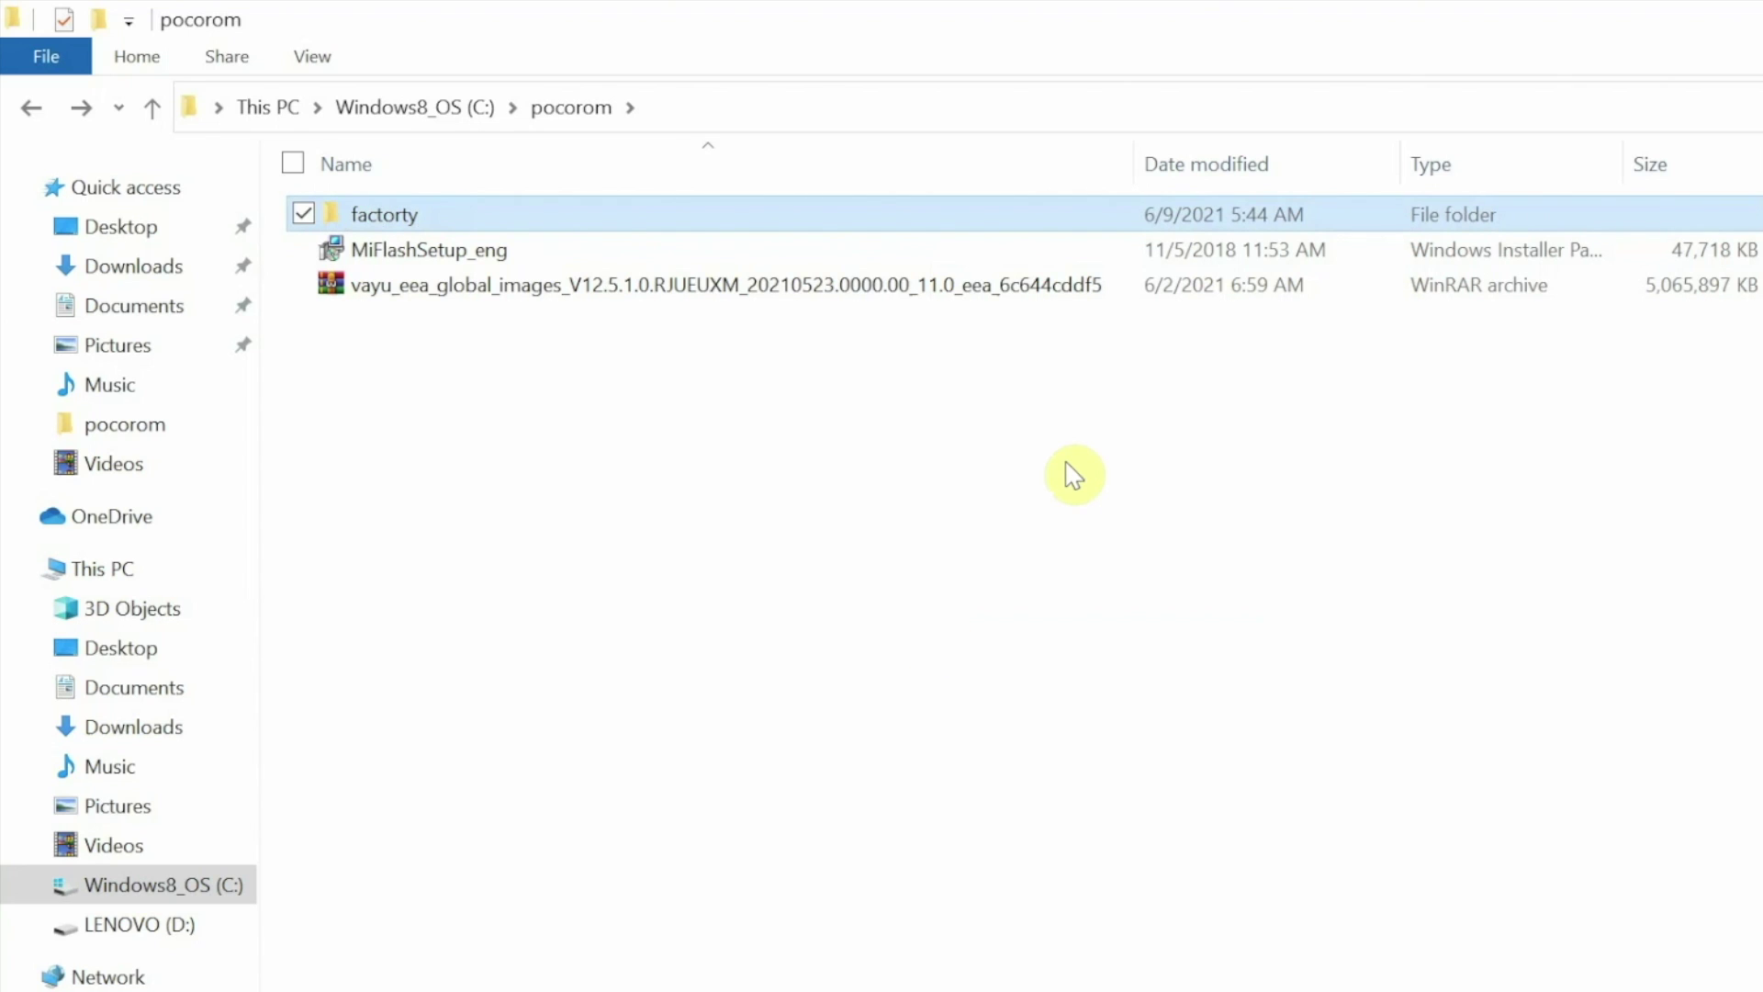
{"action": "double_click", "coordinate": [475, 227]}
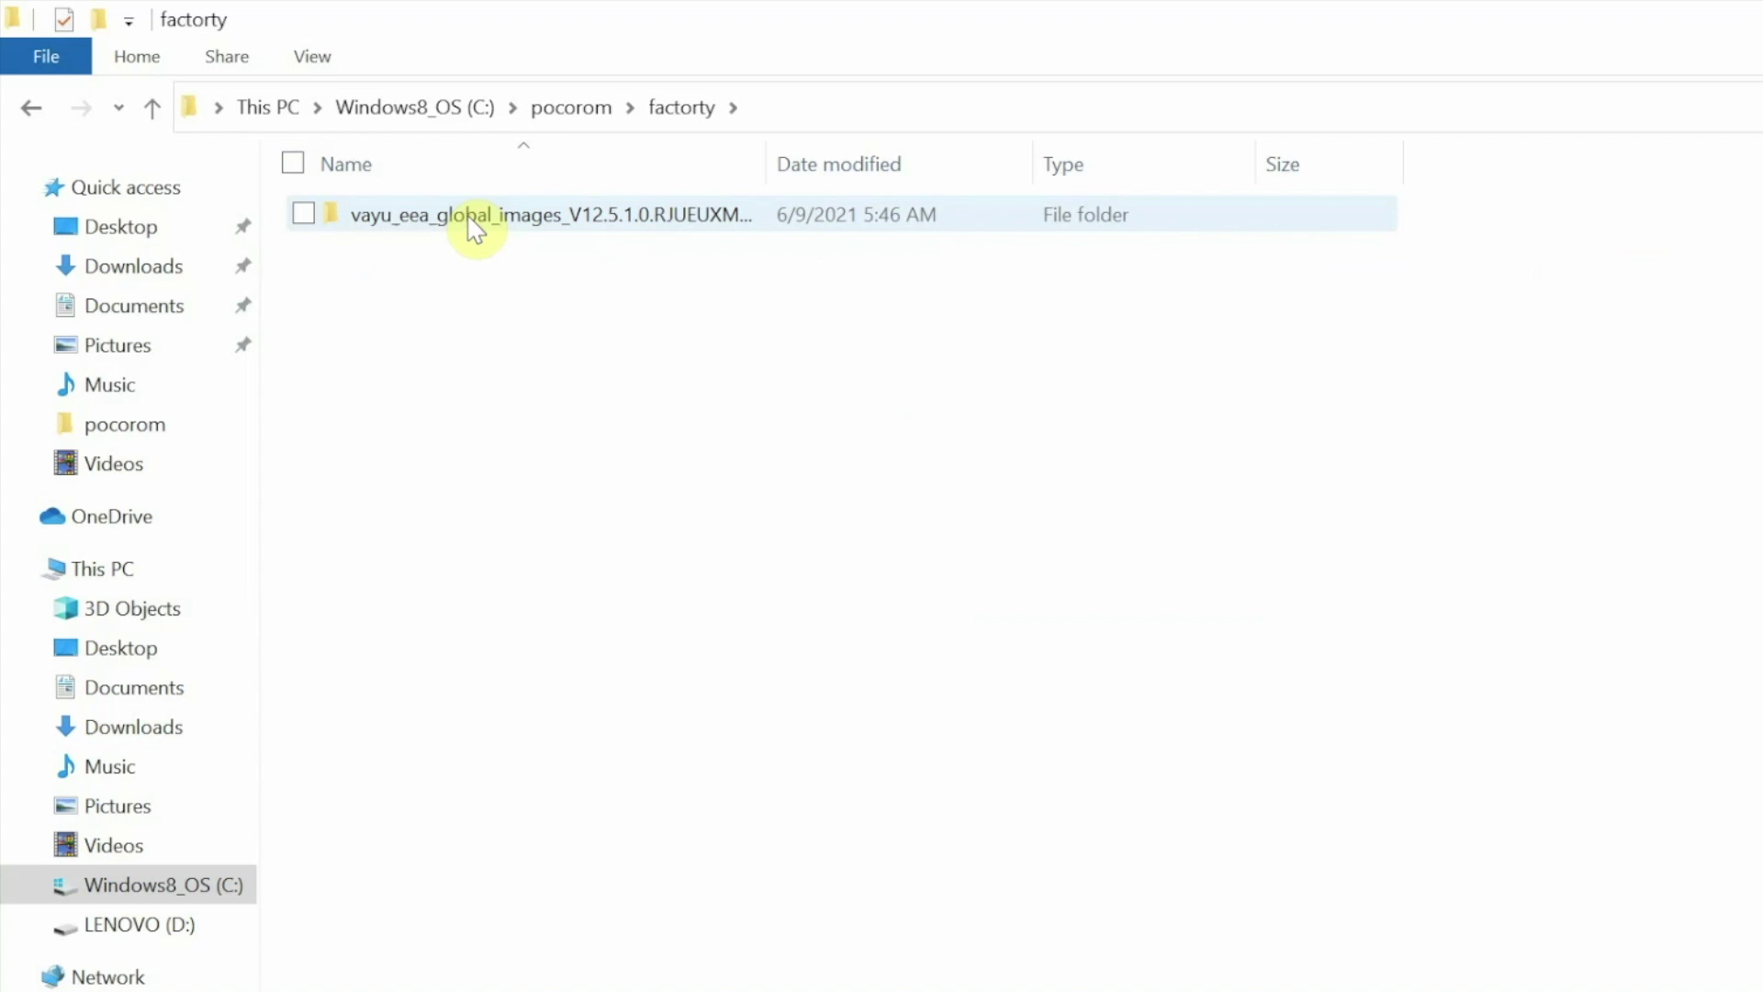
Rename the inner vayu_eea_global_images folder in factorty to 'select-me-x3pro'.
{"action": "double_click", "coordinate": [475, 228]}
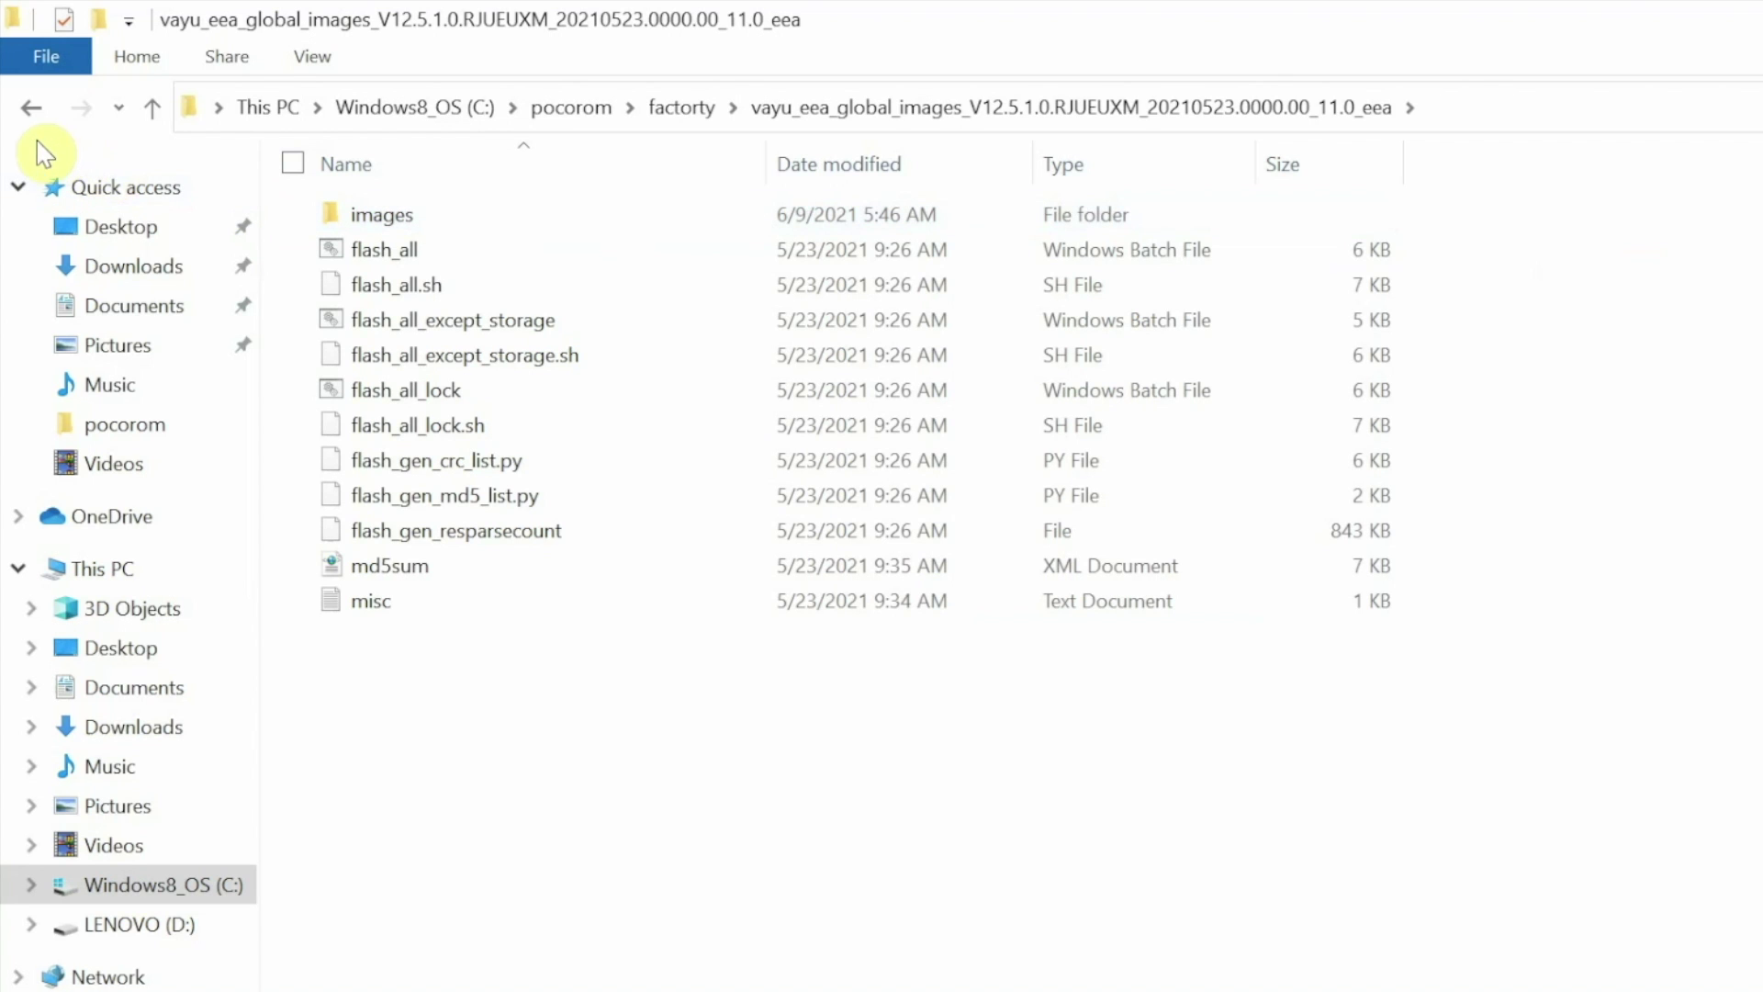
{"action": "left_click", "coordinate": [30, 110]}
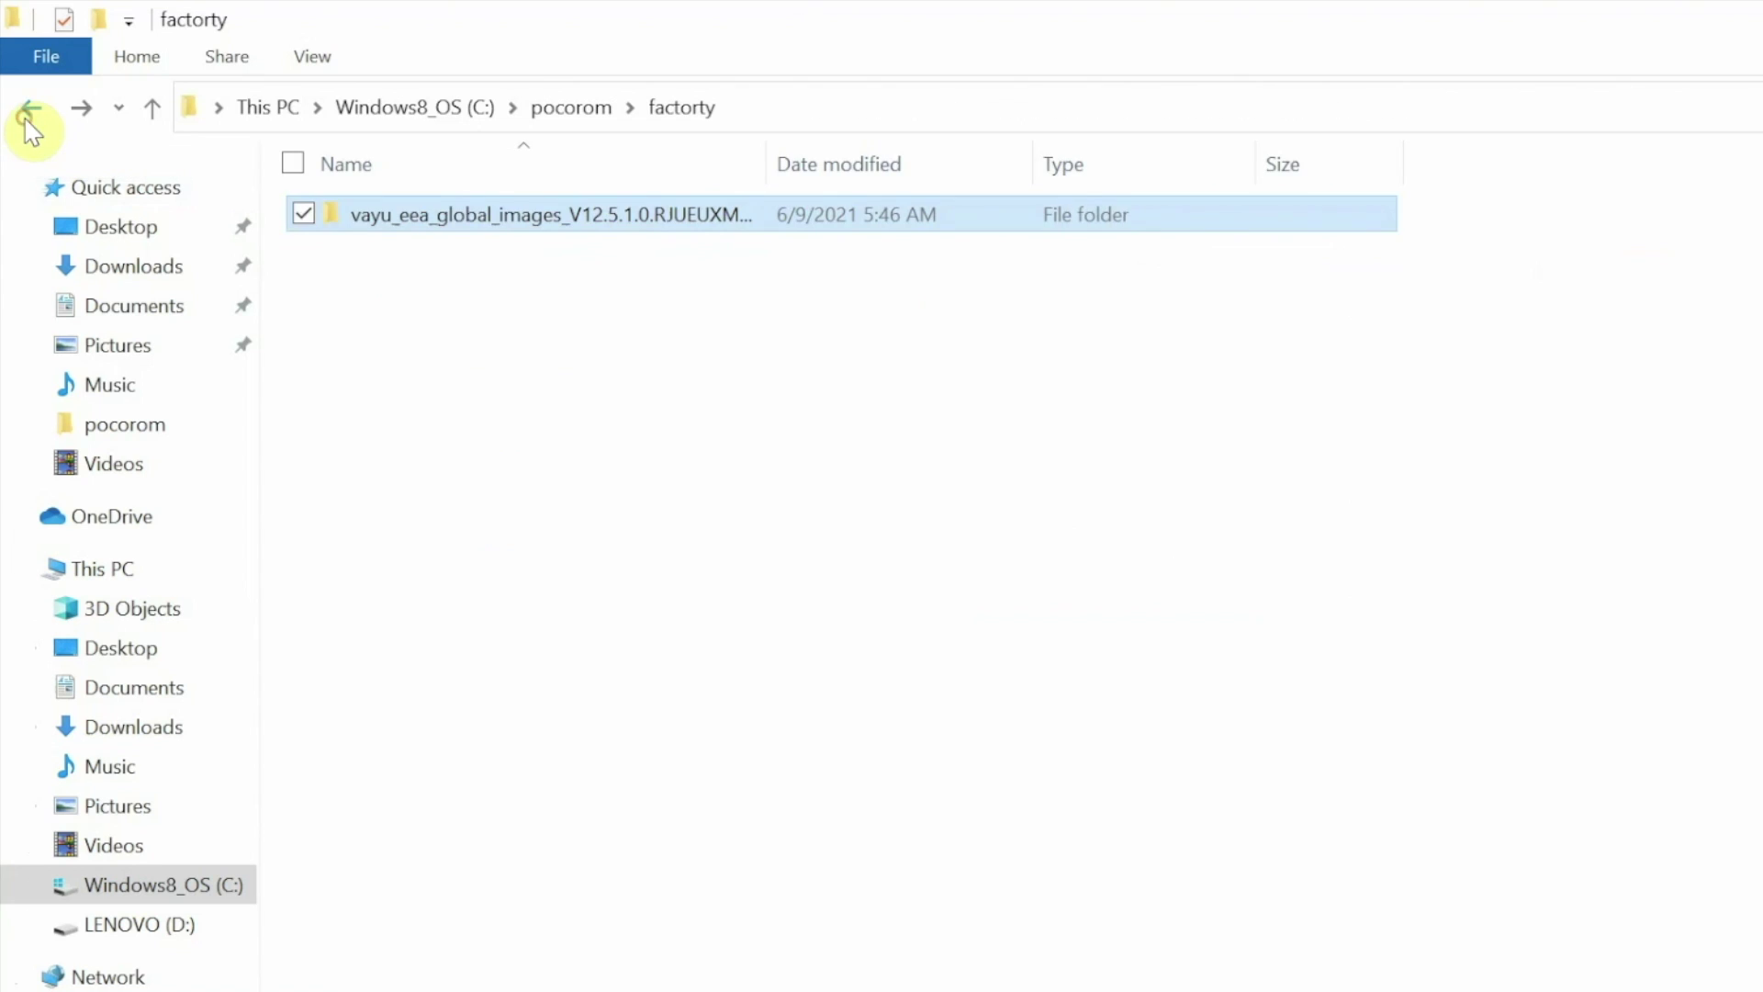
{"action": "right_click", "coordinate": [359, 216]}
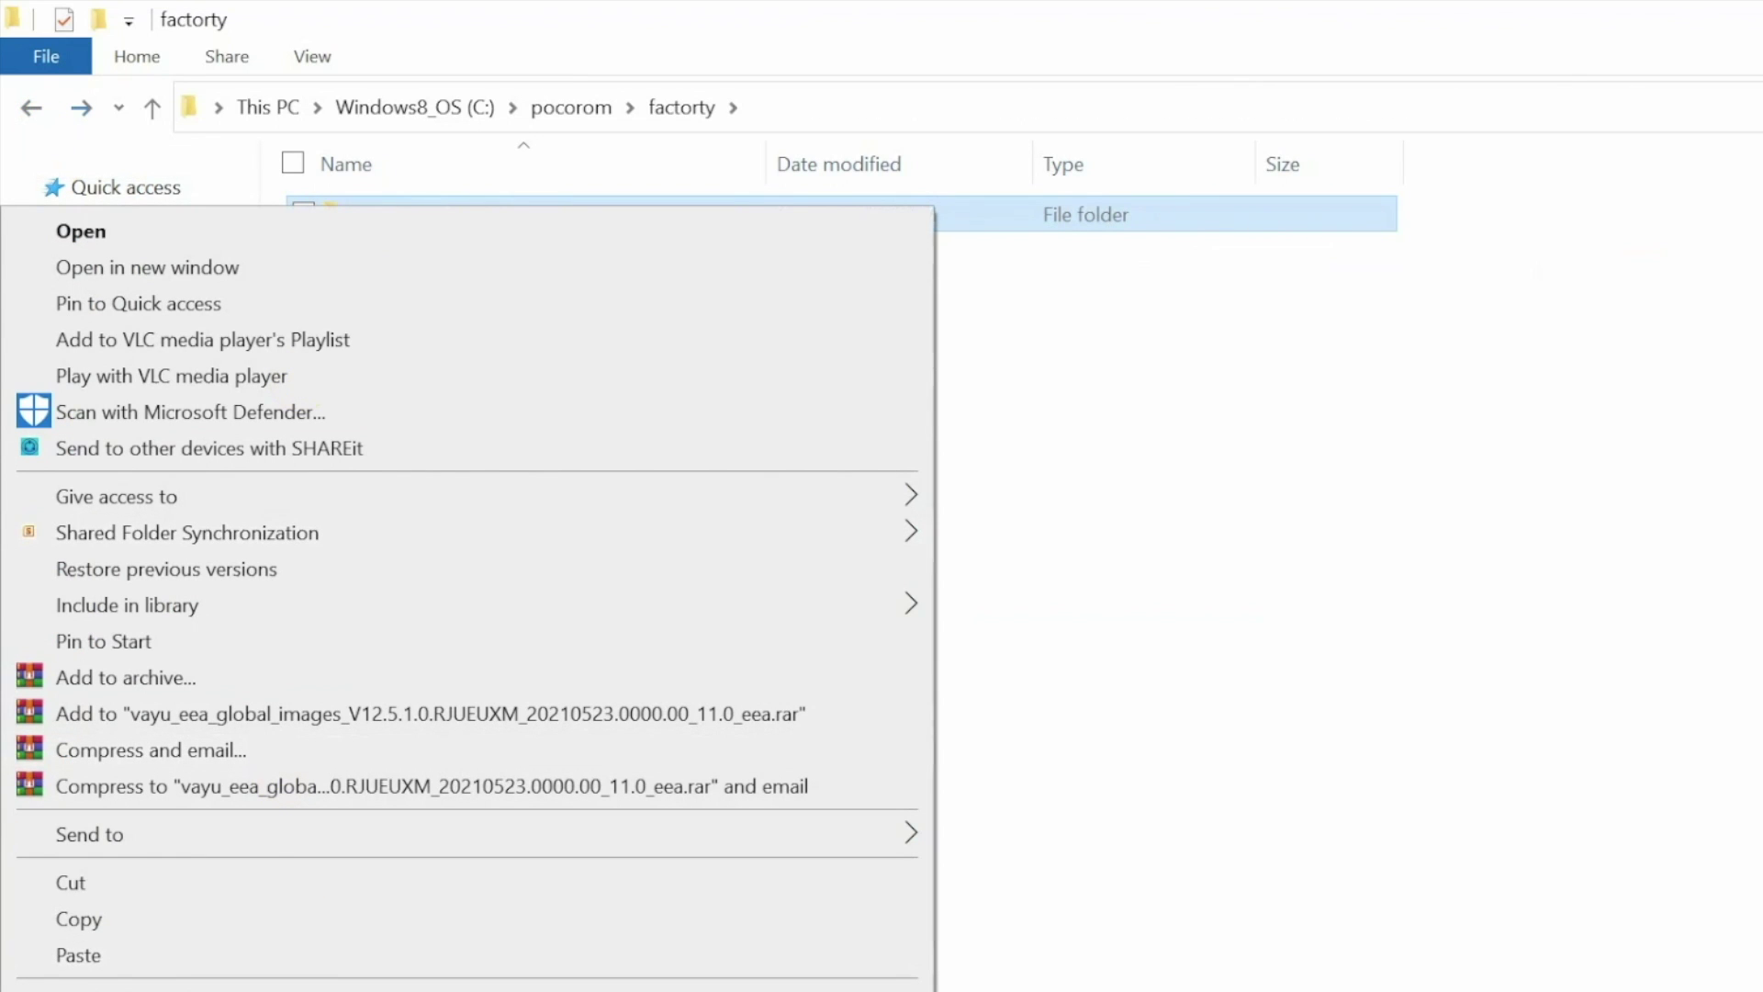
{"action": "key", "text": "m"}
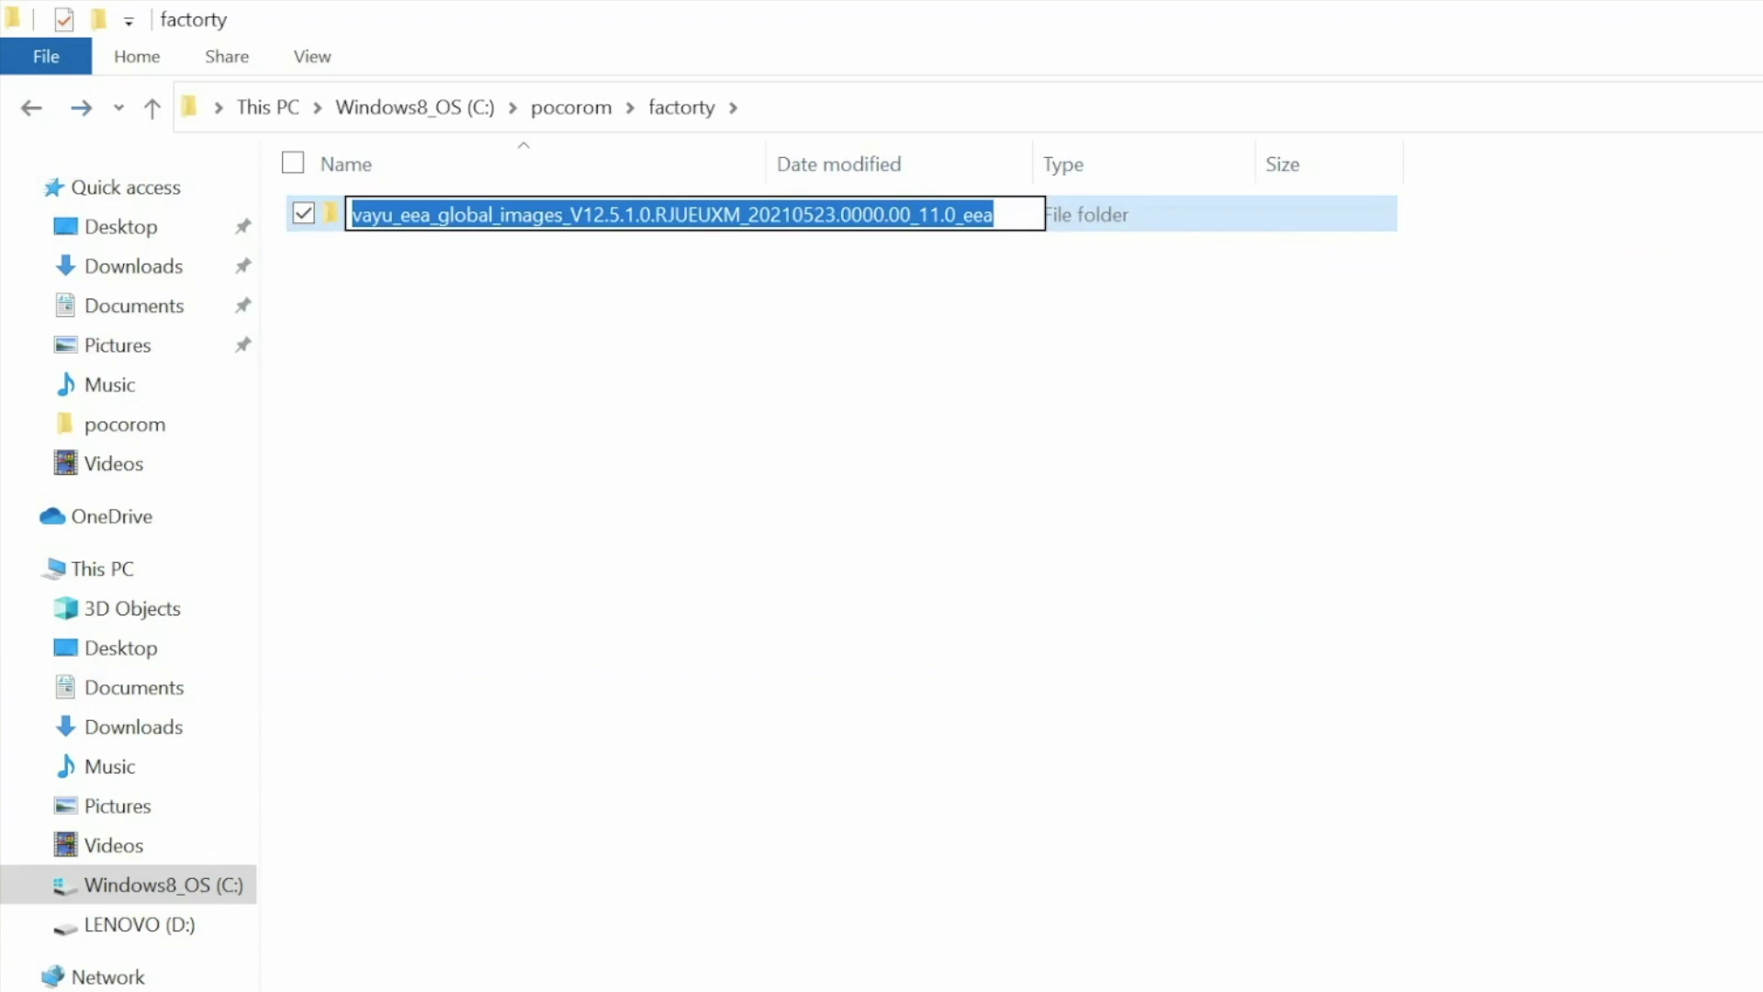
{"action": "type", "text": "select-me-x3pro"}
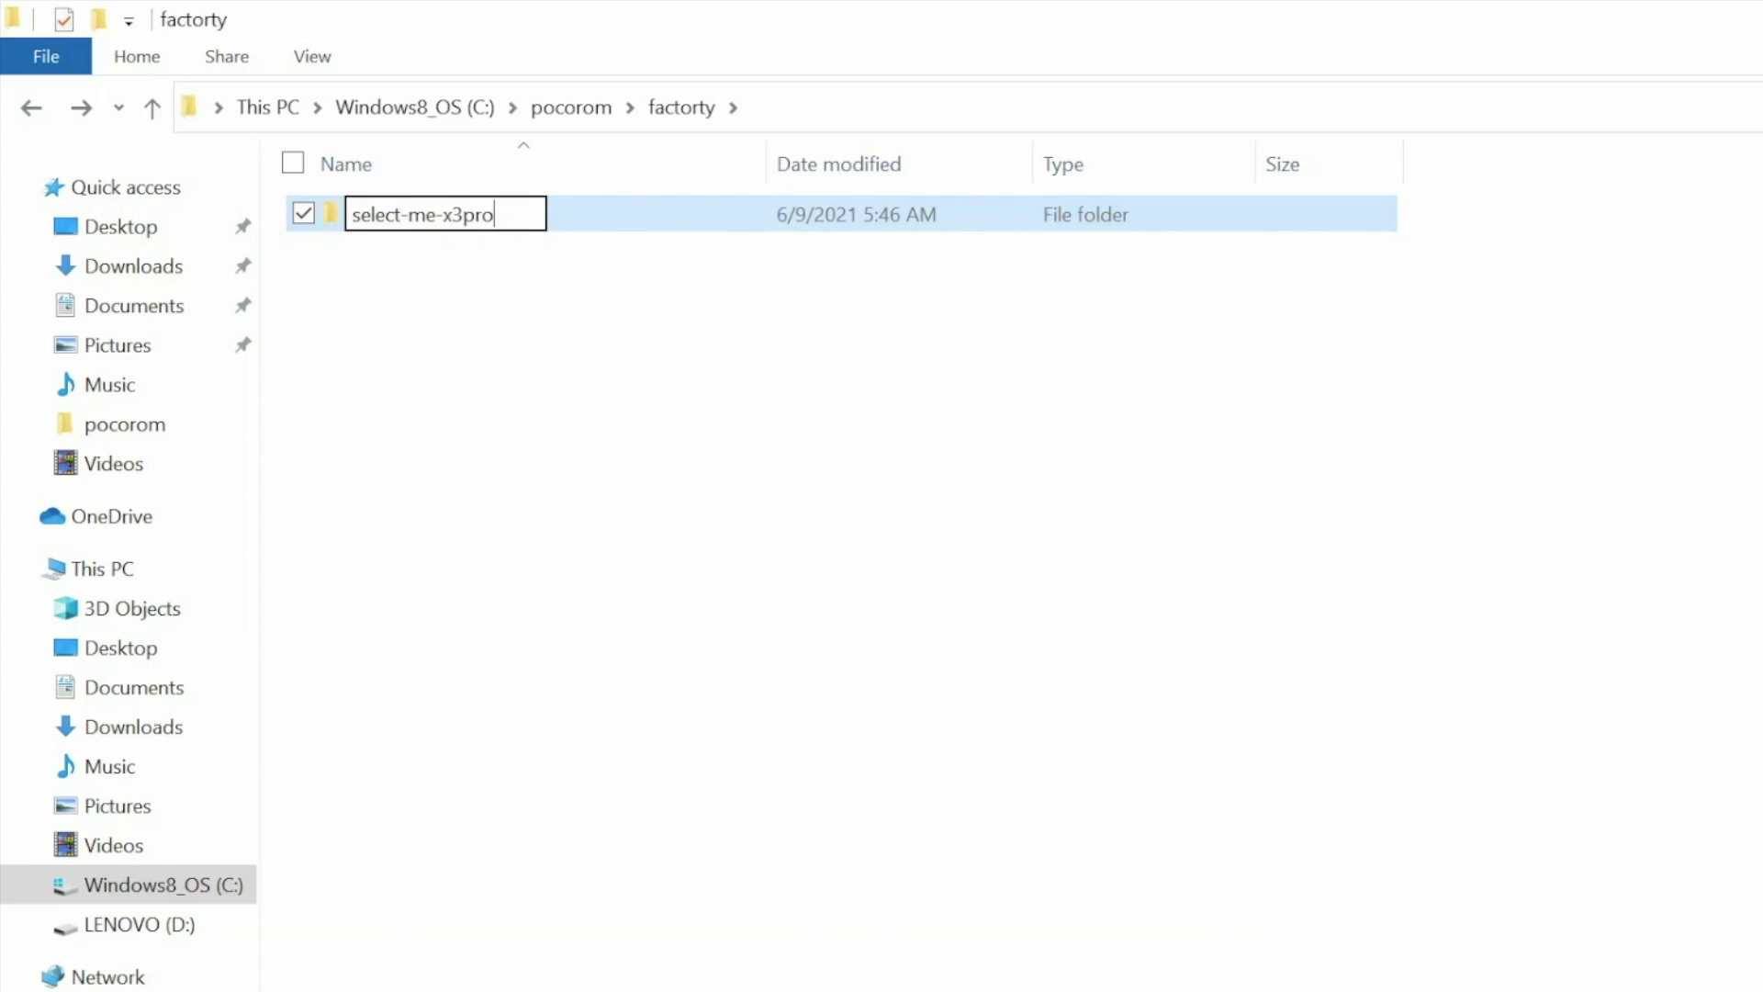
{"action": "key", "text": "Return"}
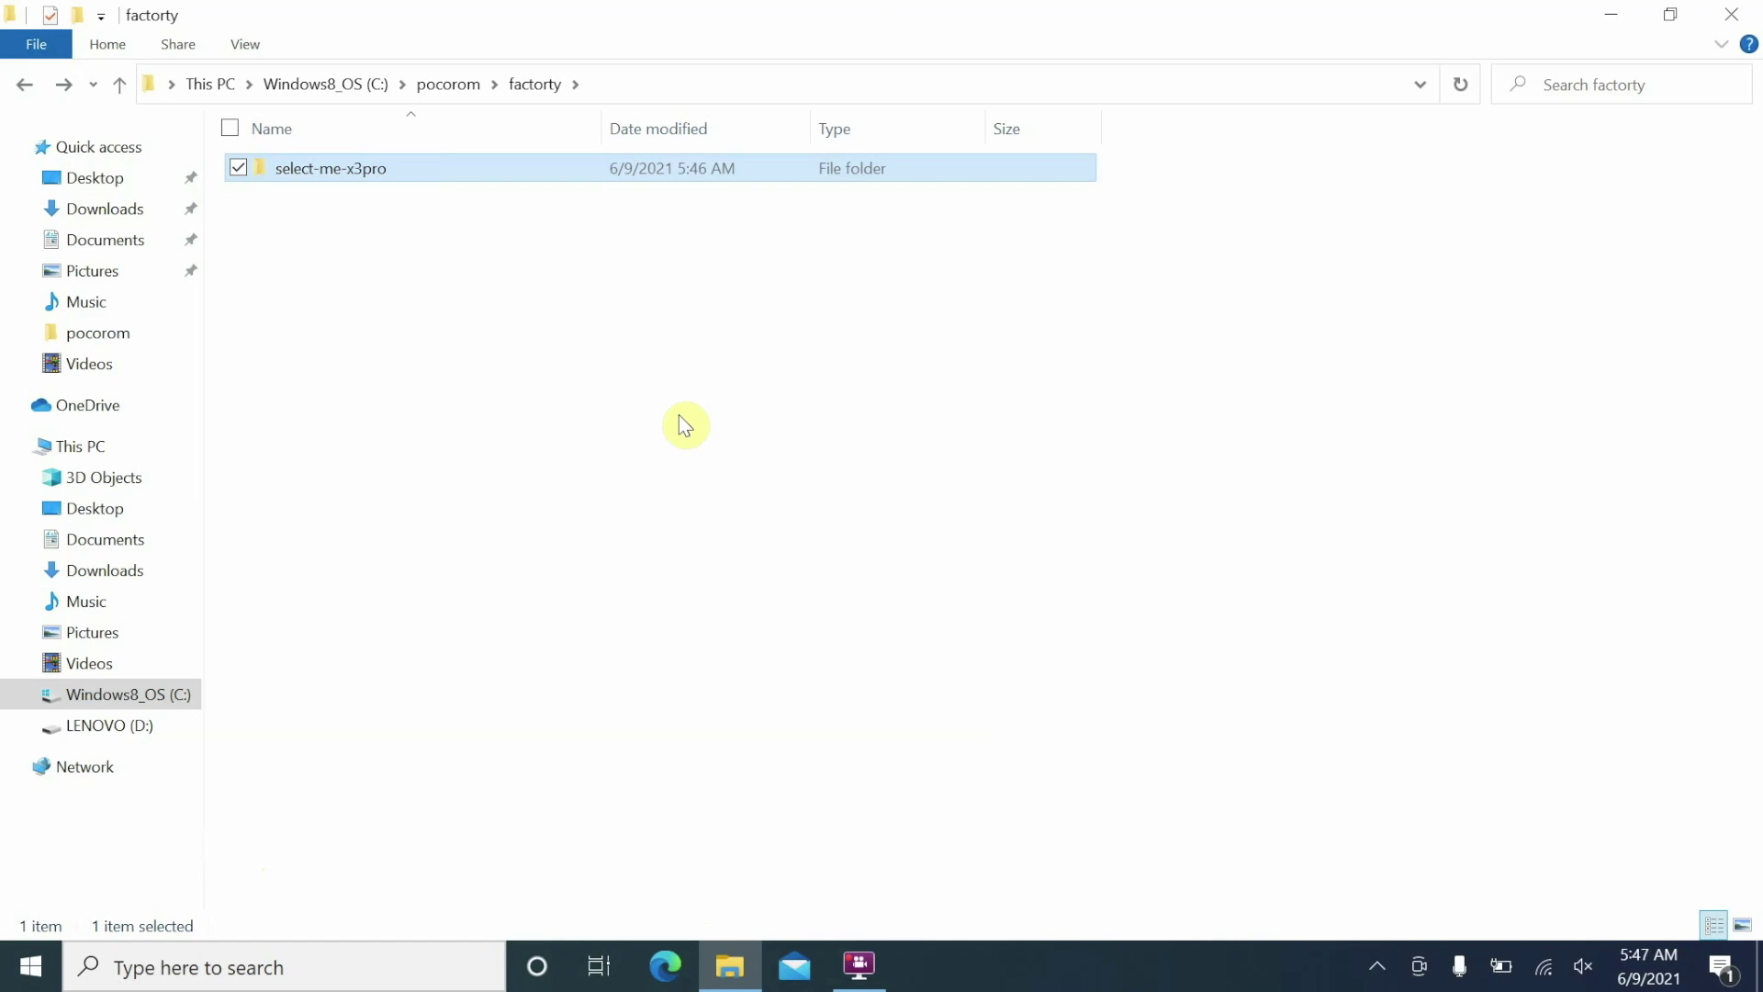
{"action": "left_click", "coordinate": [28, 966]}
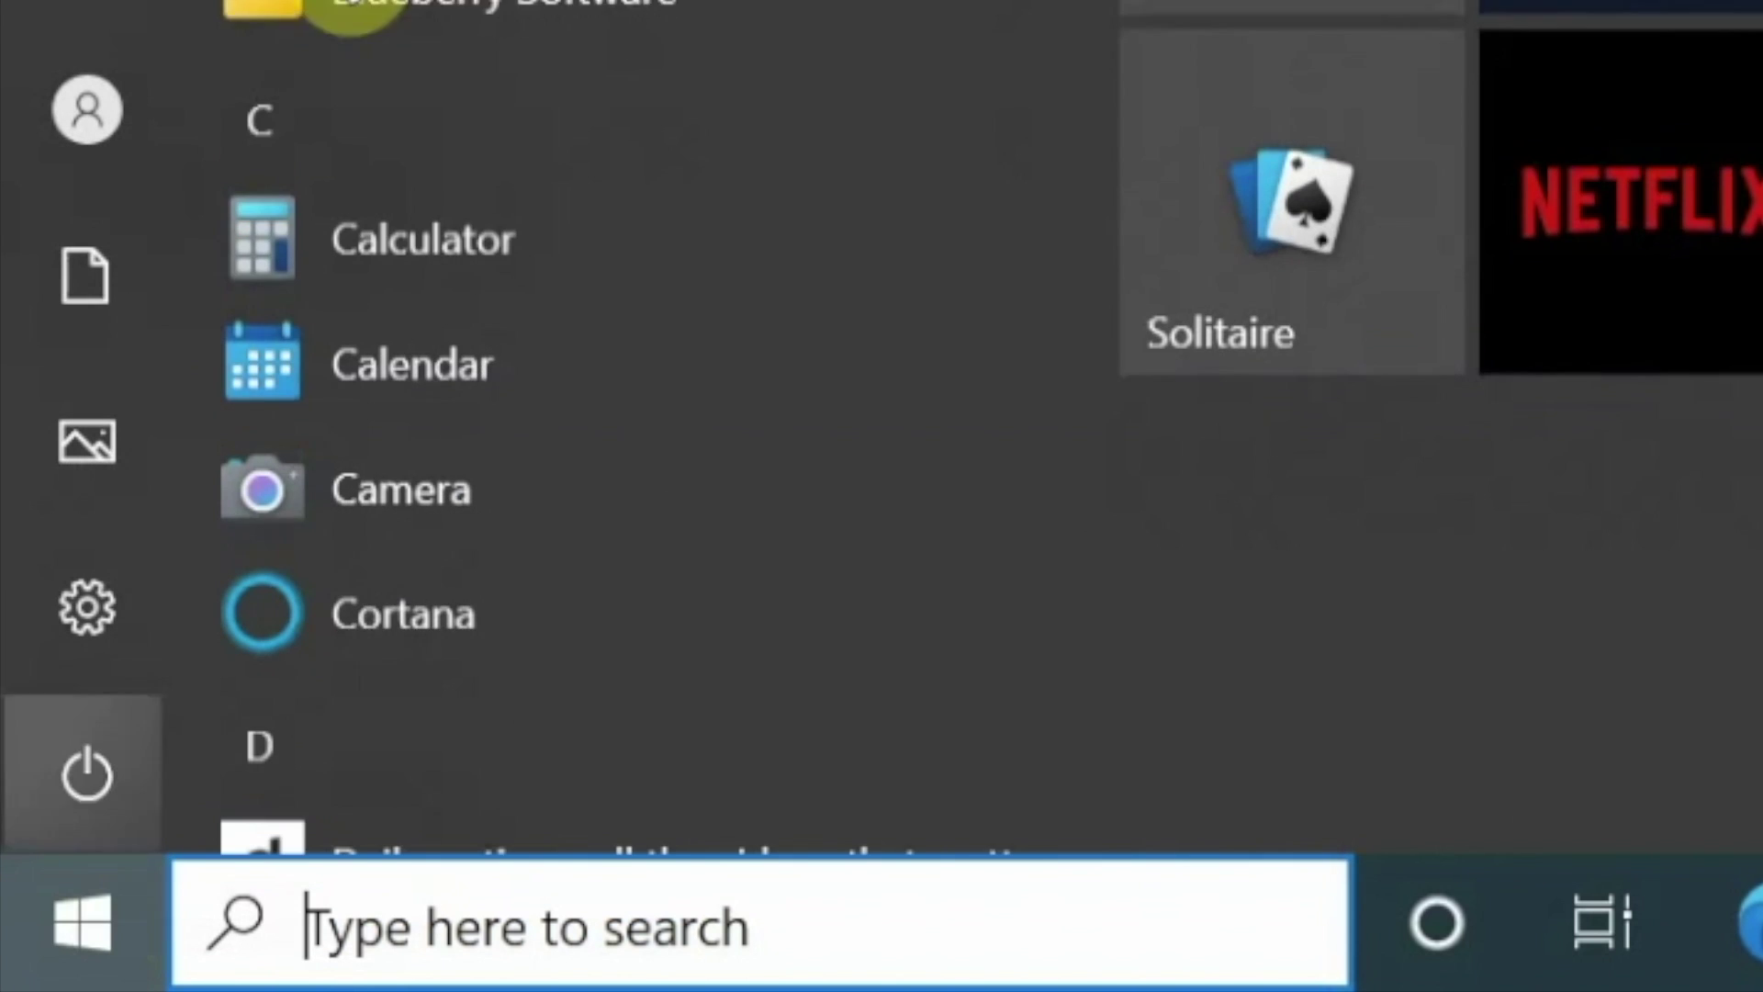
Scroll the Start menu app list down to the MiFlash entry.
{"action": "scroll", "coordinate": [352, 7], "scroll_direction": "down", "scroll_amount": 15}
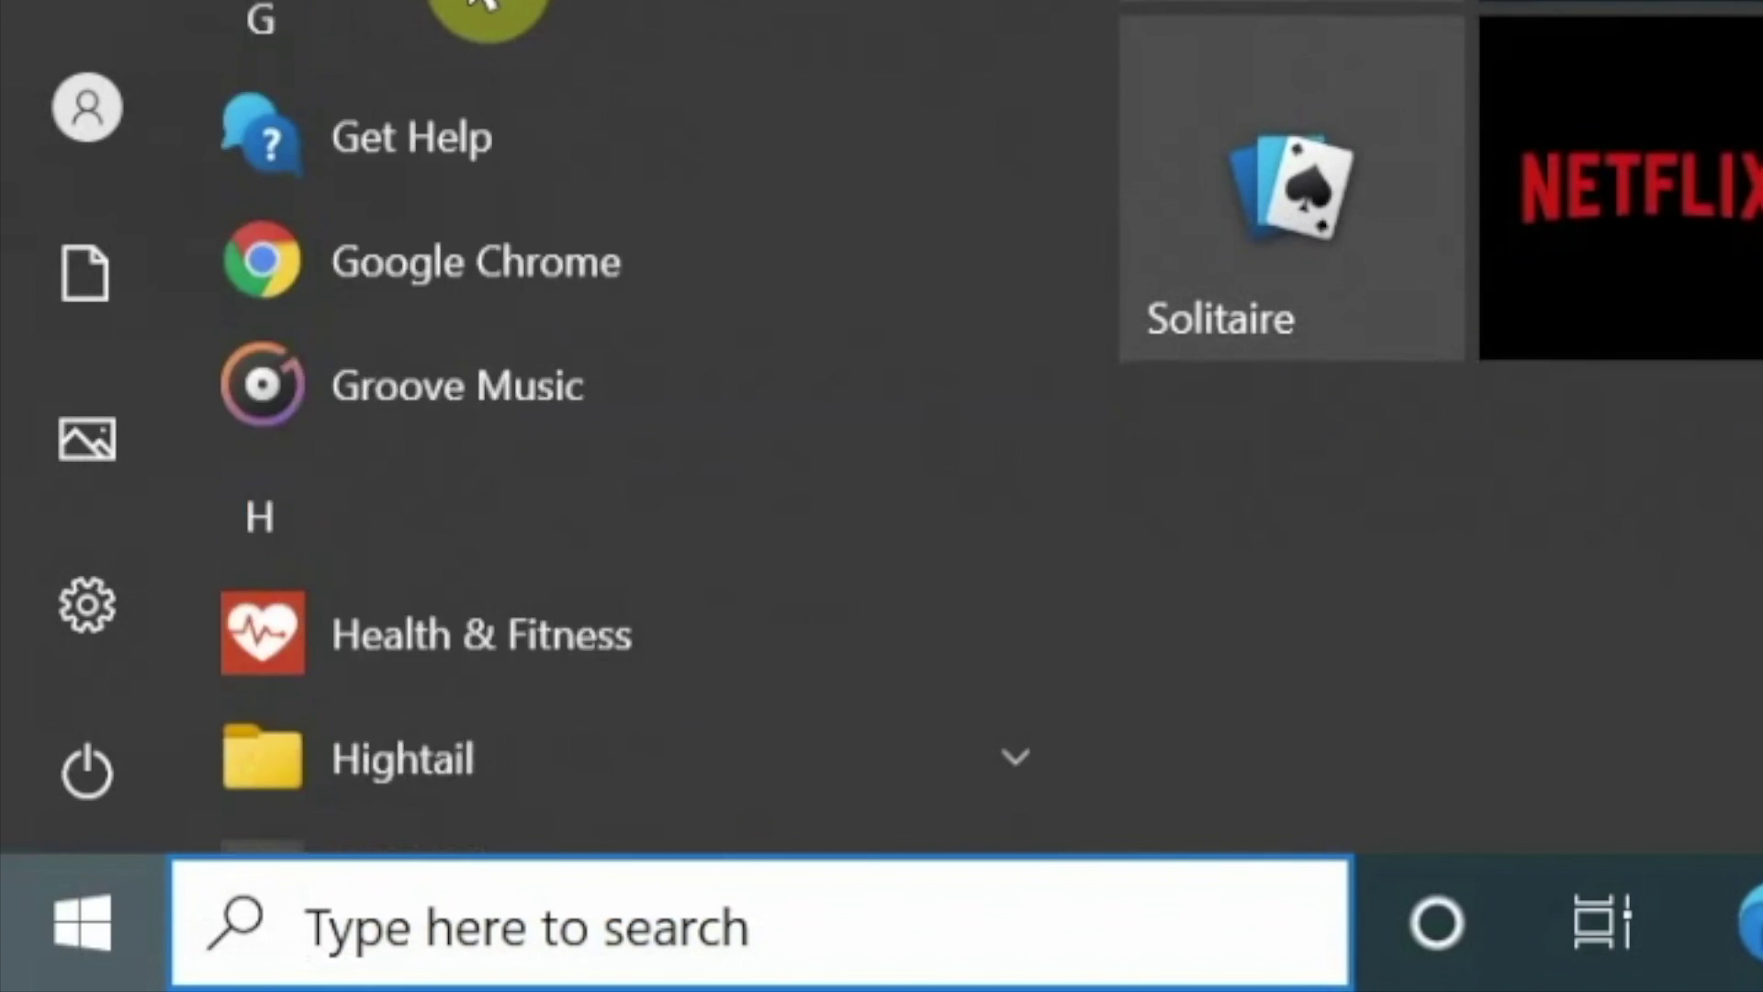
{"action": "scroll", "coordinate": [484, 4], "scroll_direction": "down", "scroll_amount": 15}
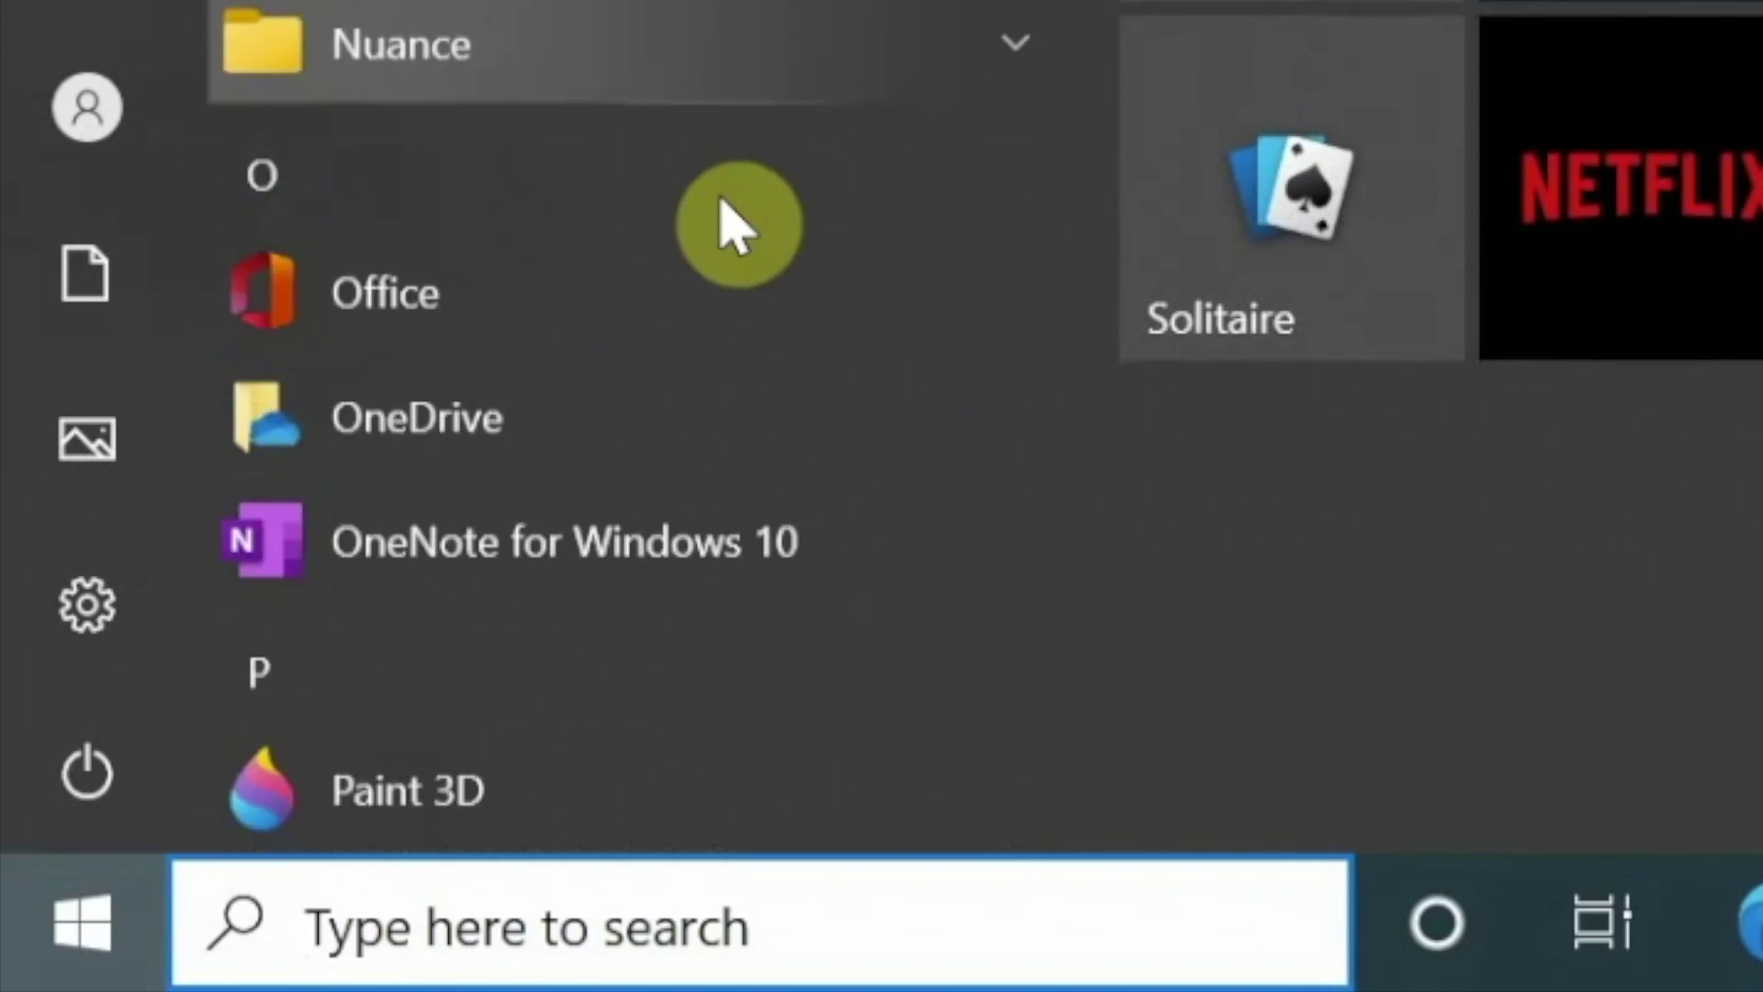
{"action": "scroll", "coordinate": [739, 225], "scroll_direction": "down", "scroll_amount": 6}
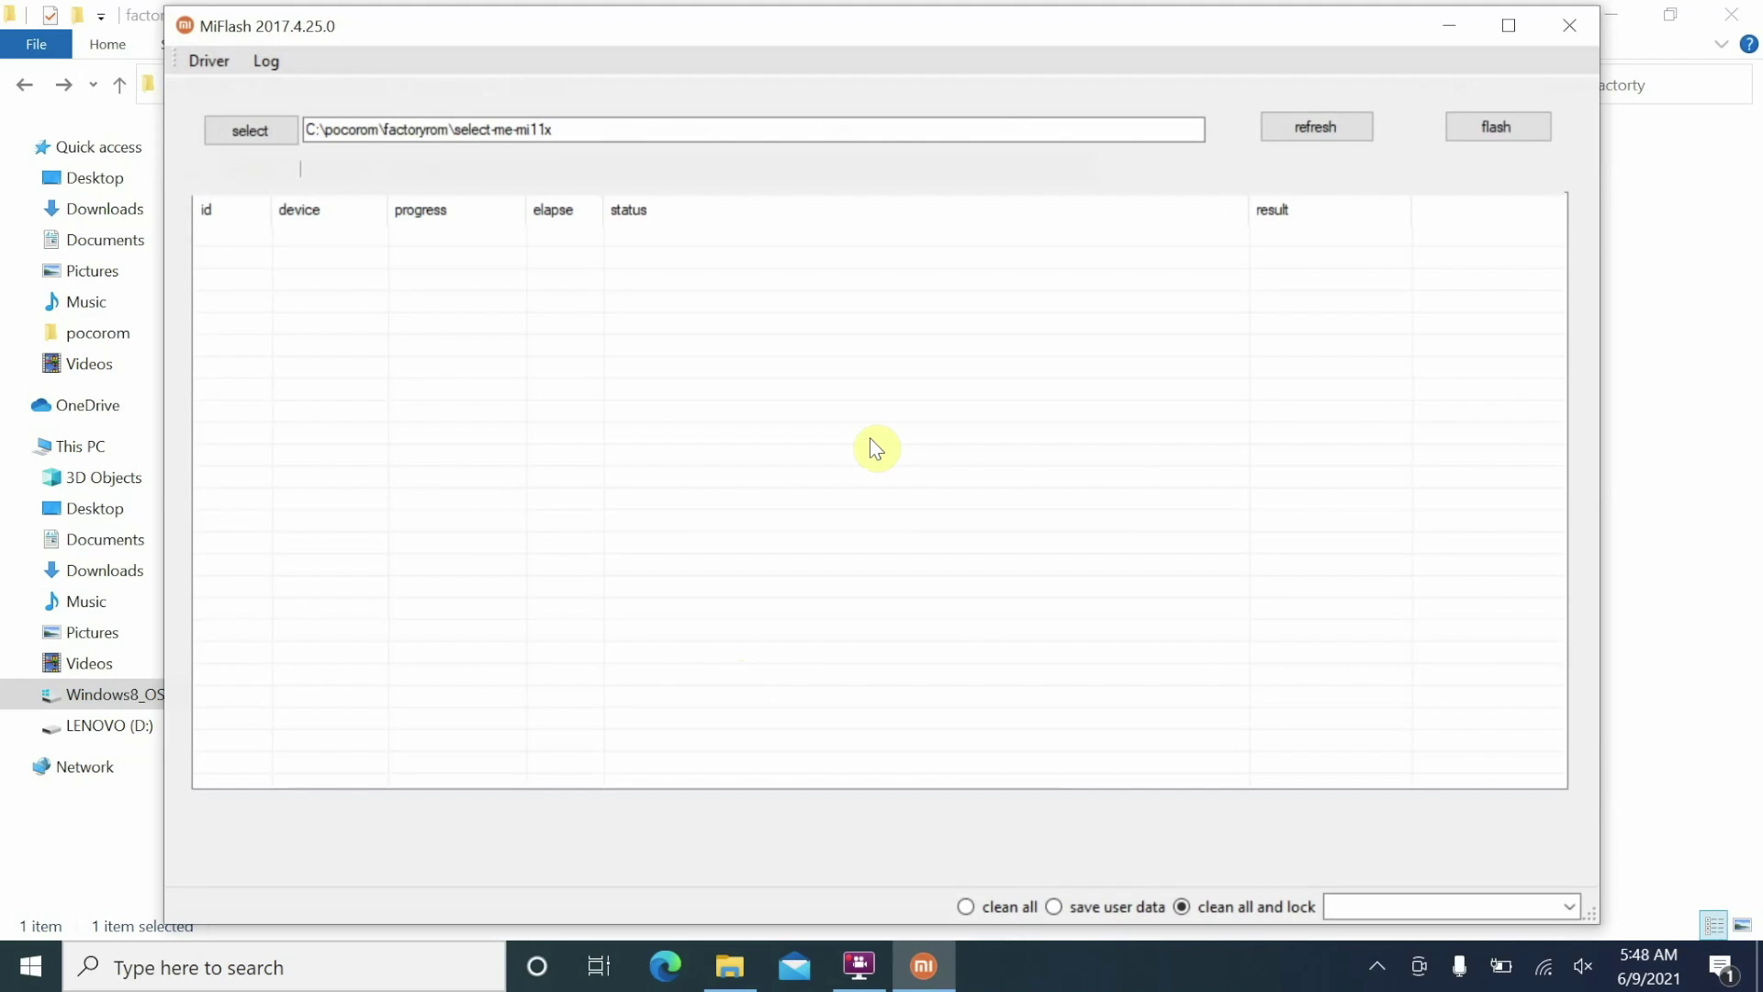
Refresh MiFlash so the phone in fastboot mode is listed as device 1.
{"action": "left_click", "coordinate": [1319, 129]}
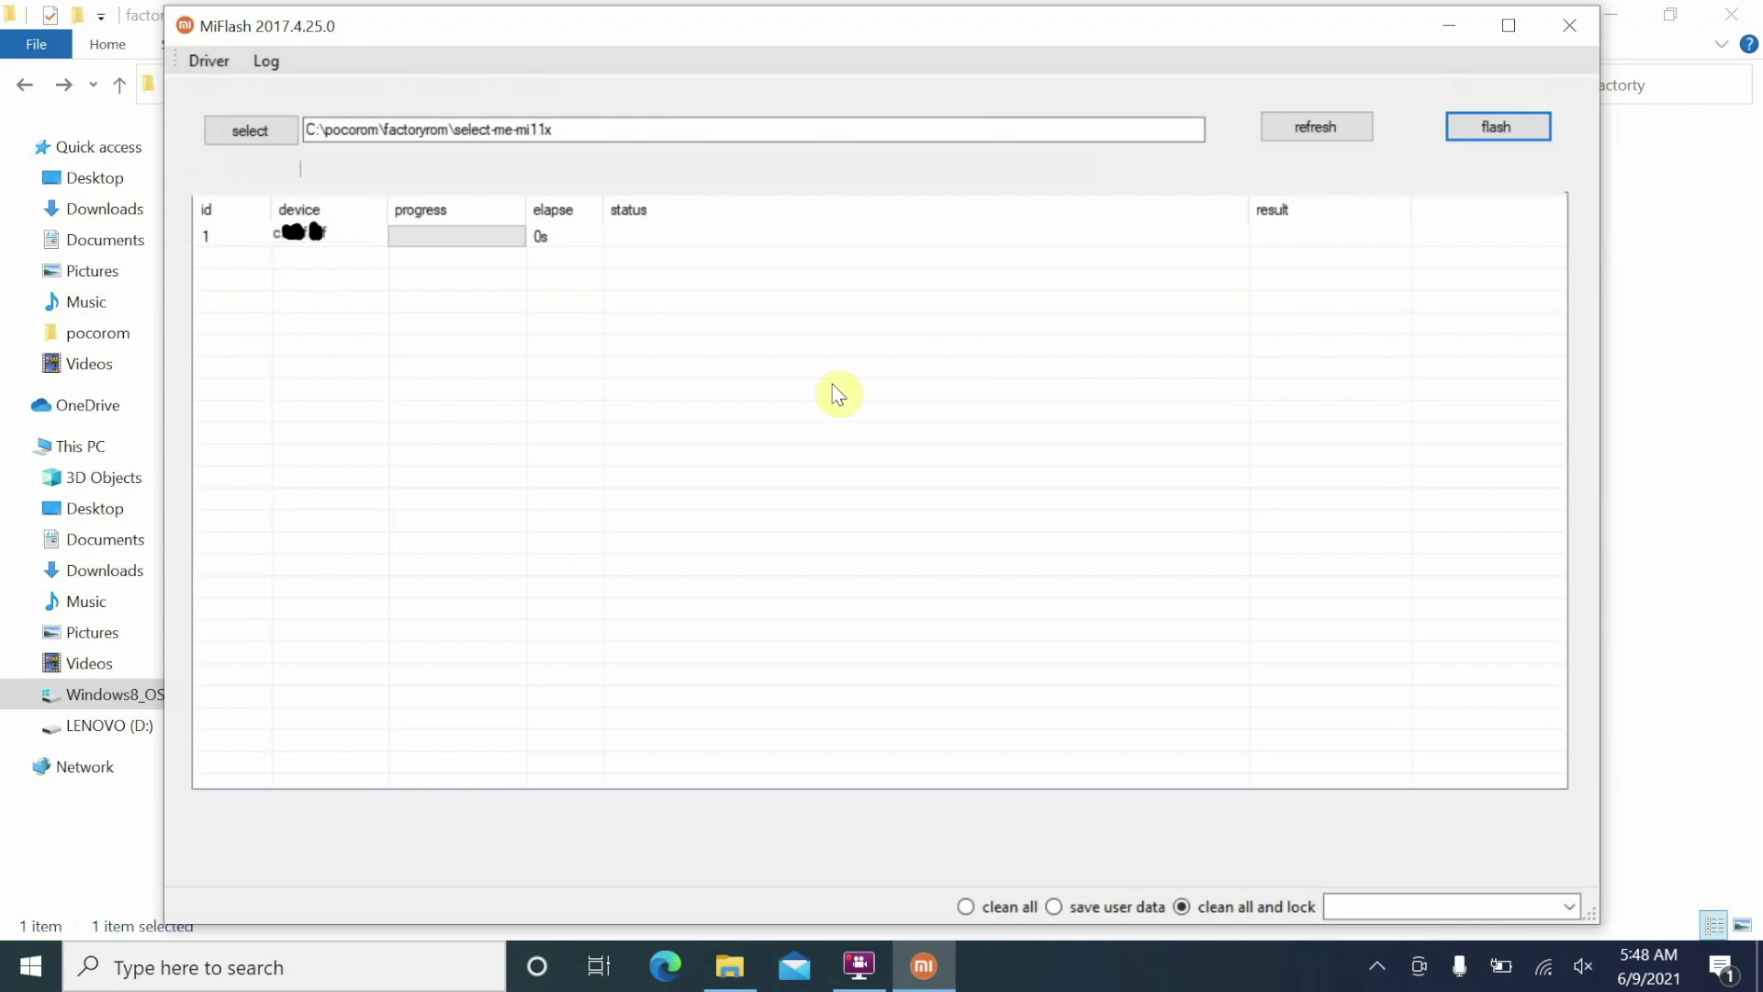
Browse to C:\pocorom\factorty\select-me-x3pro in MiFlash's Browse For Folder dialog.
{"action": "left_click", "coordinate": [234, 133]}
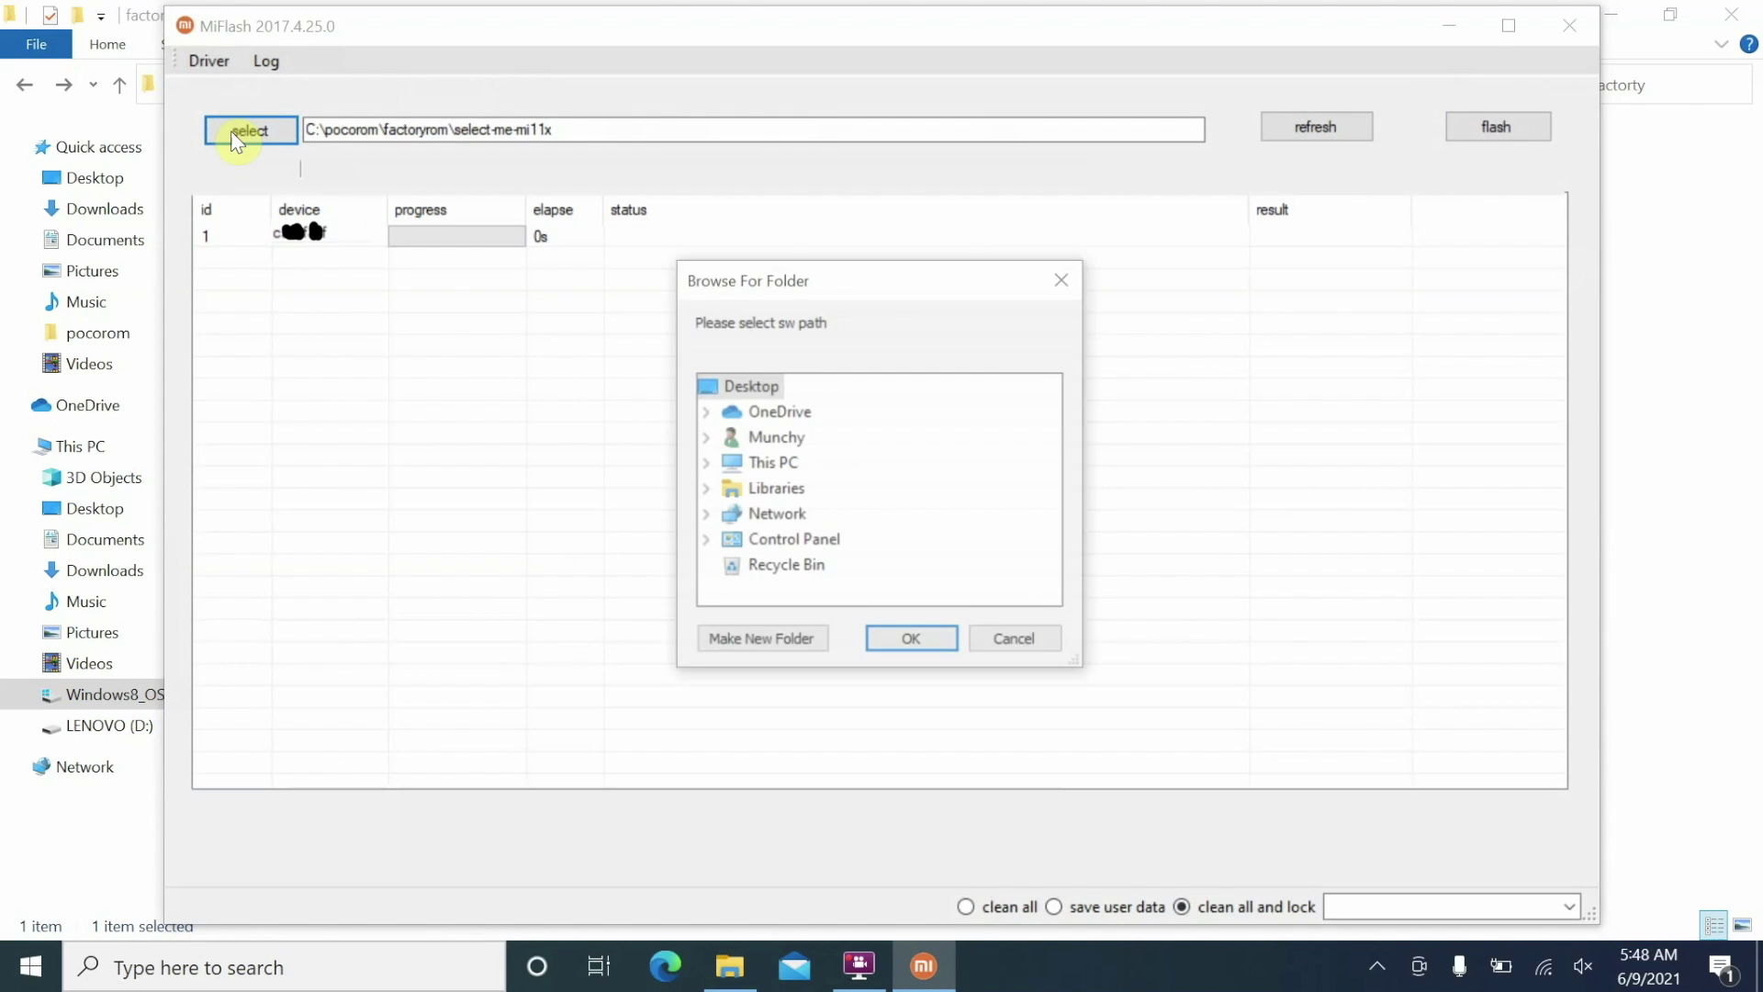
{"action": "left_click", "coordinate": [795, 464]}
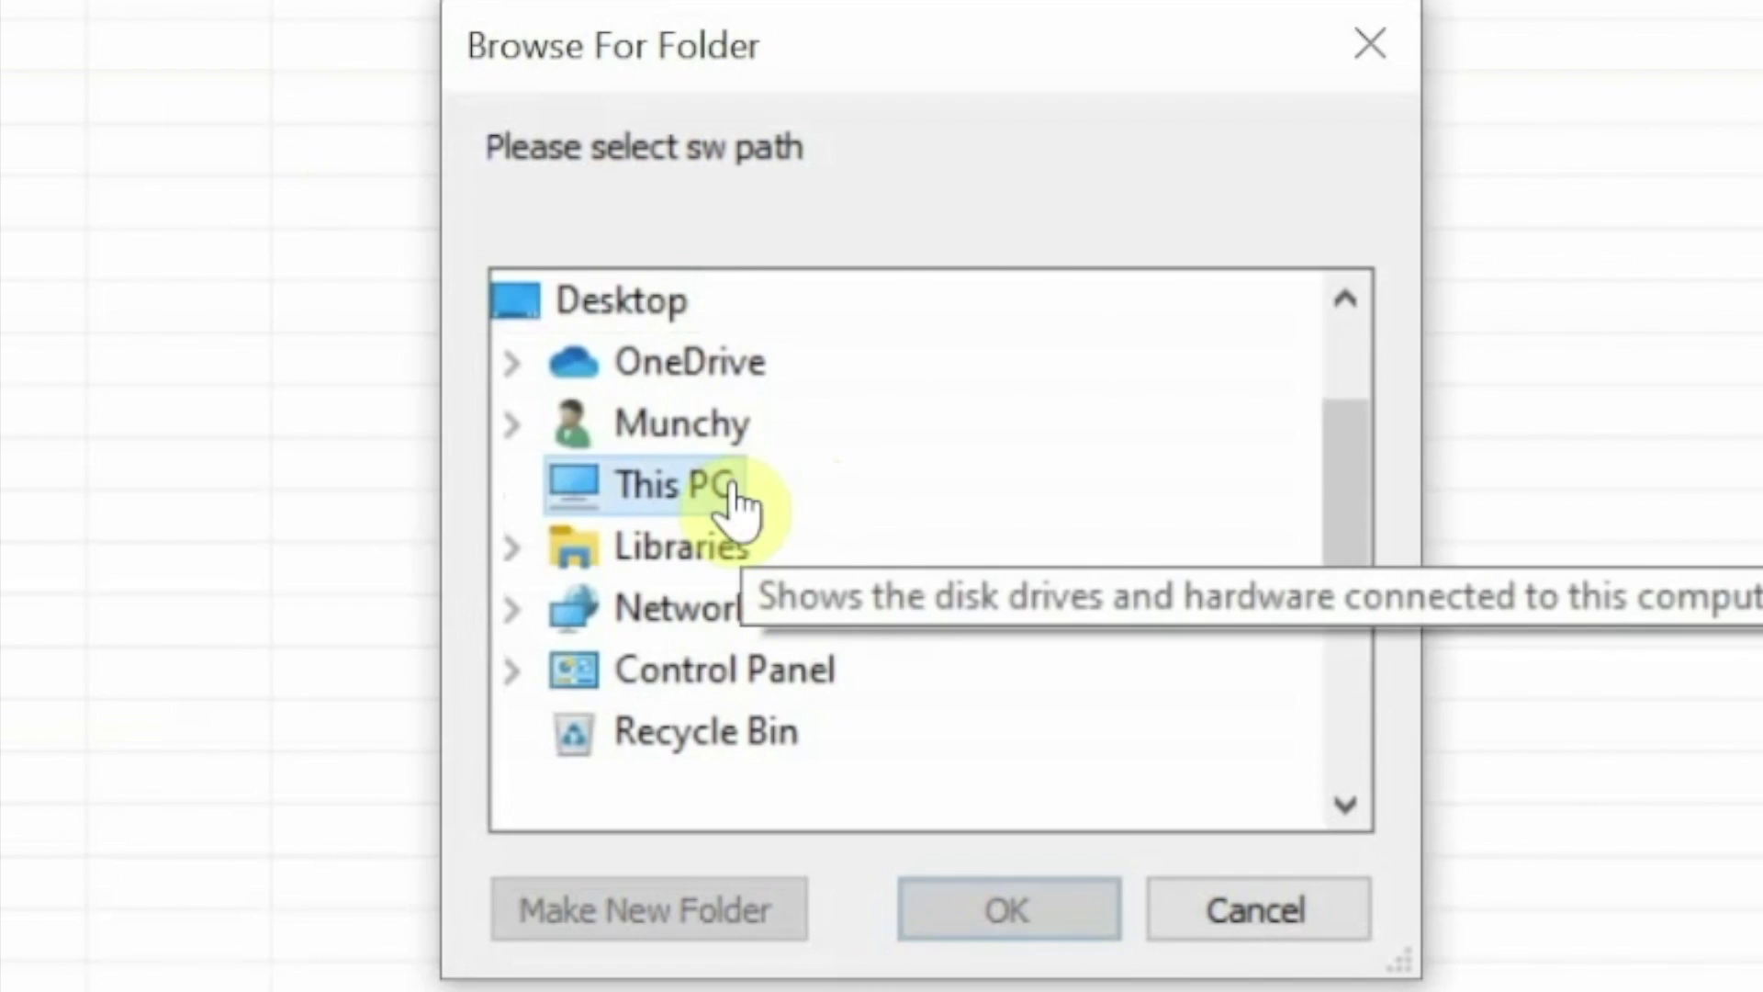
{"action": "scroll", "coordinate": [1084, 610], "scroll_direction": "down", "scroll_amount": 2}
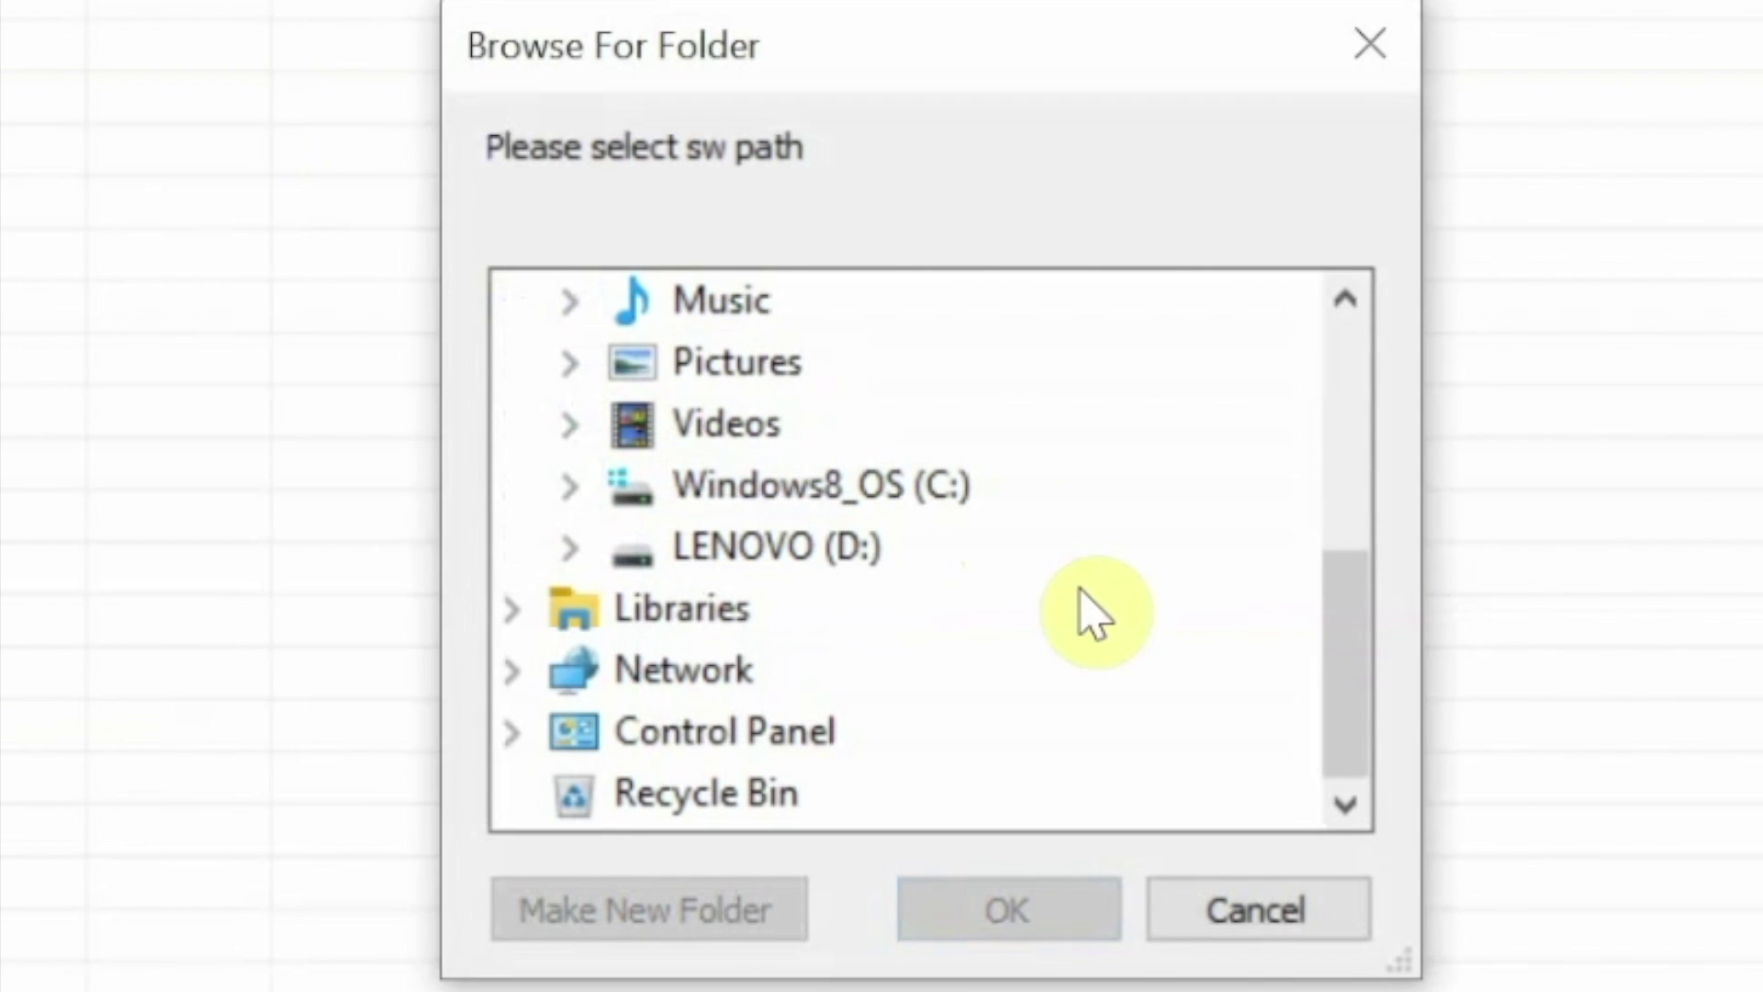
{"action": "left_click", "coordinate": [871, 551]}
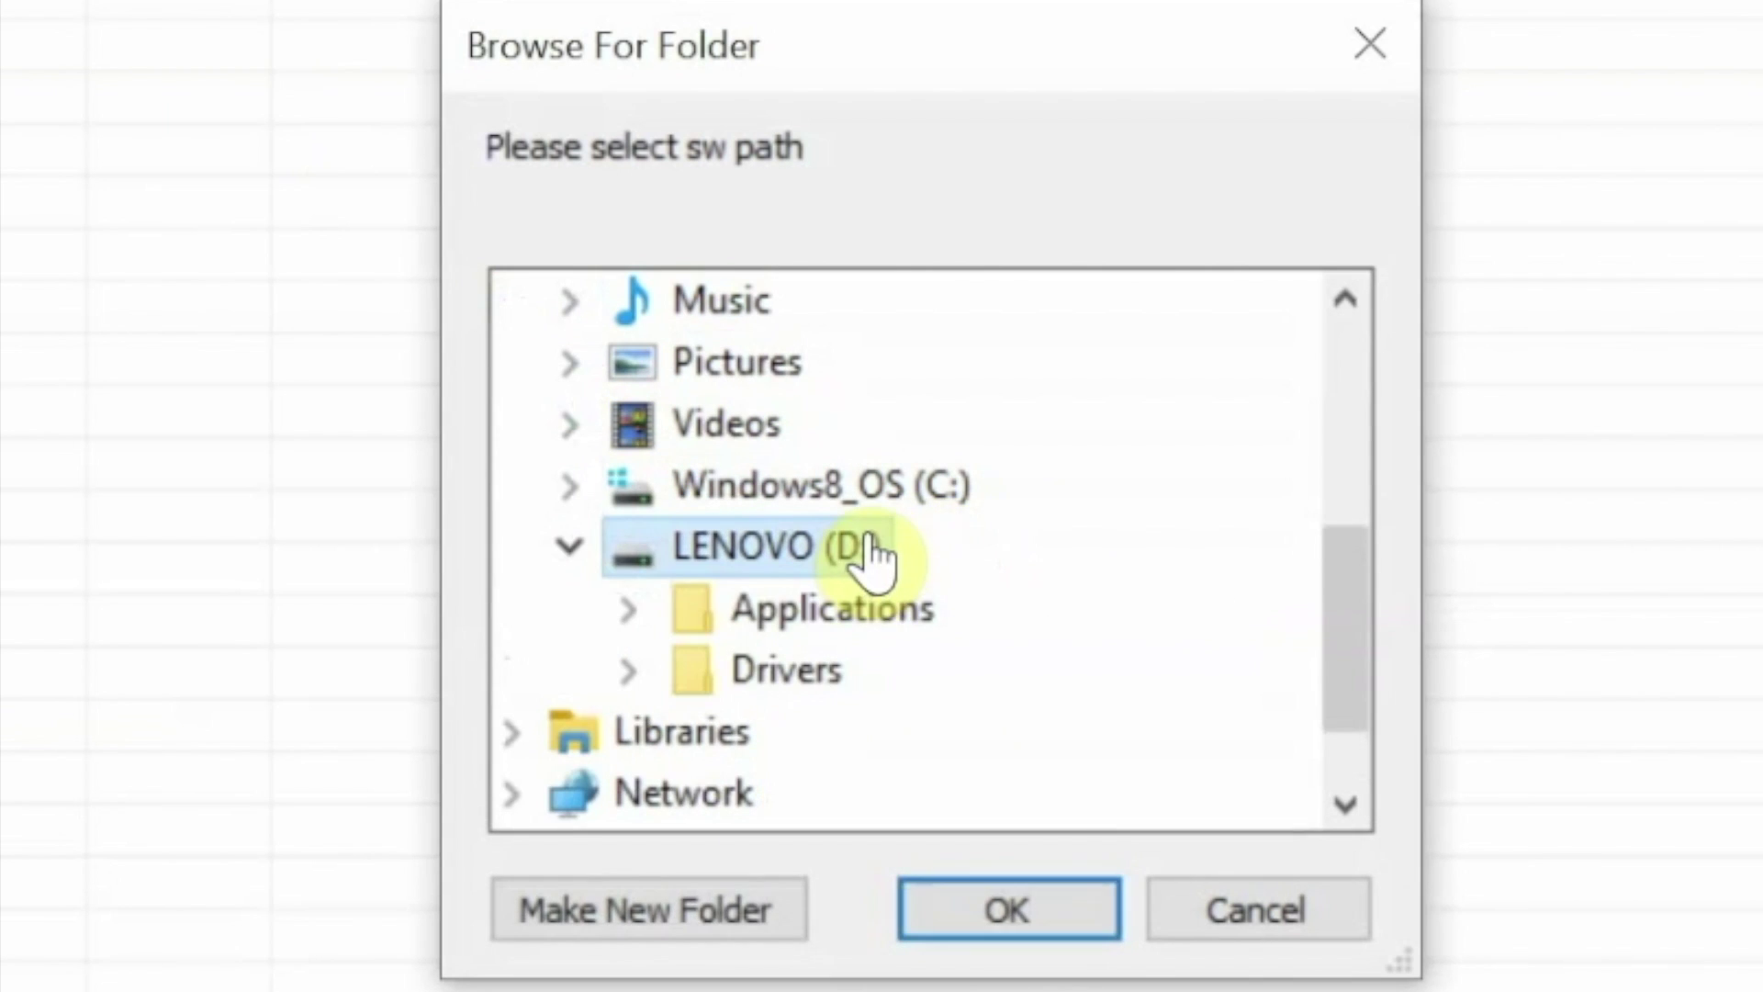
{"action": "left_click", "coordinate": [887, 491]}
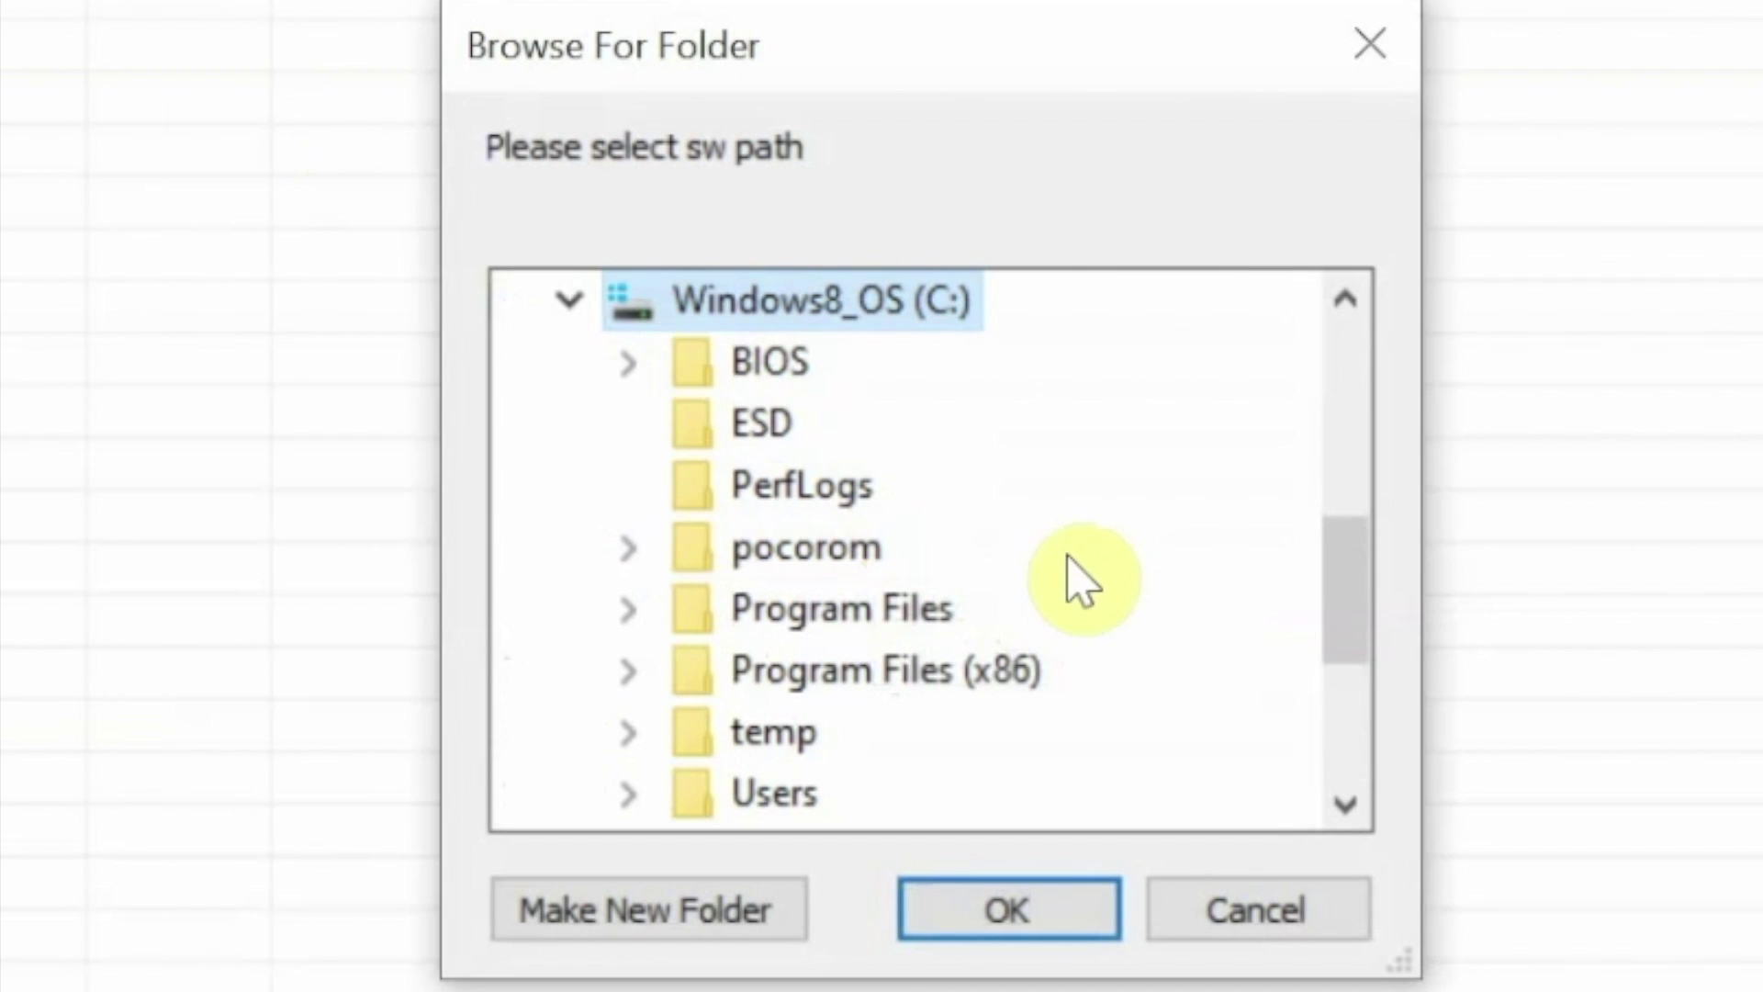
{"action": "left_click", "coordinate": [877, 551]}
{"action": "scroll", "coordinate": [958, 608], "scroll_direction": "down", "scroll_amount": 4}
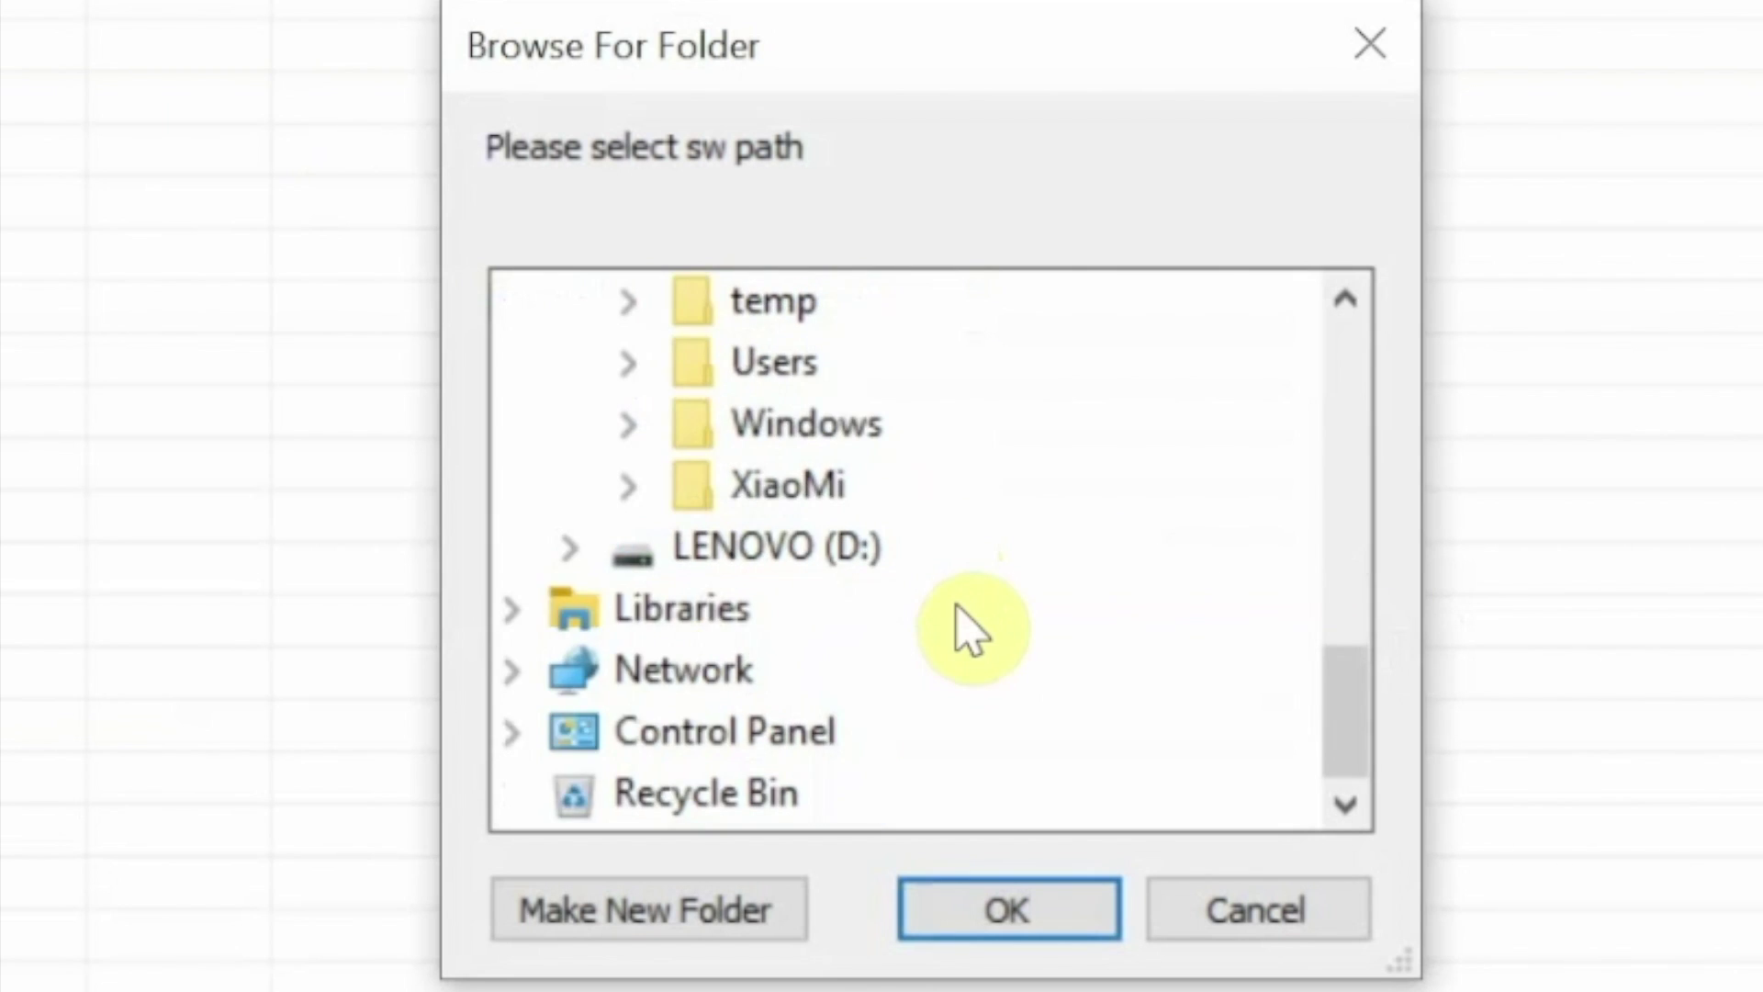
{"action": "scroll", "coordinate": [969, 629], "scroll_direction": "up", "scroll_amount": 2}
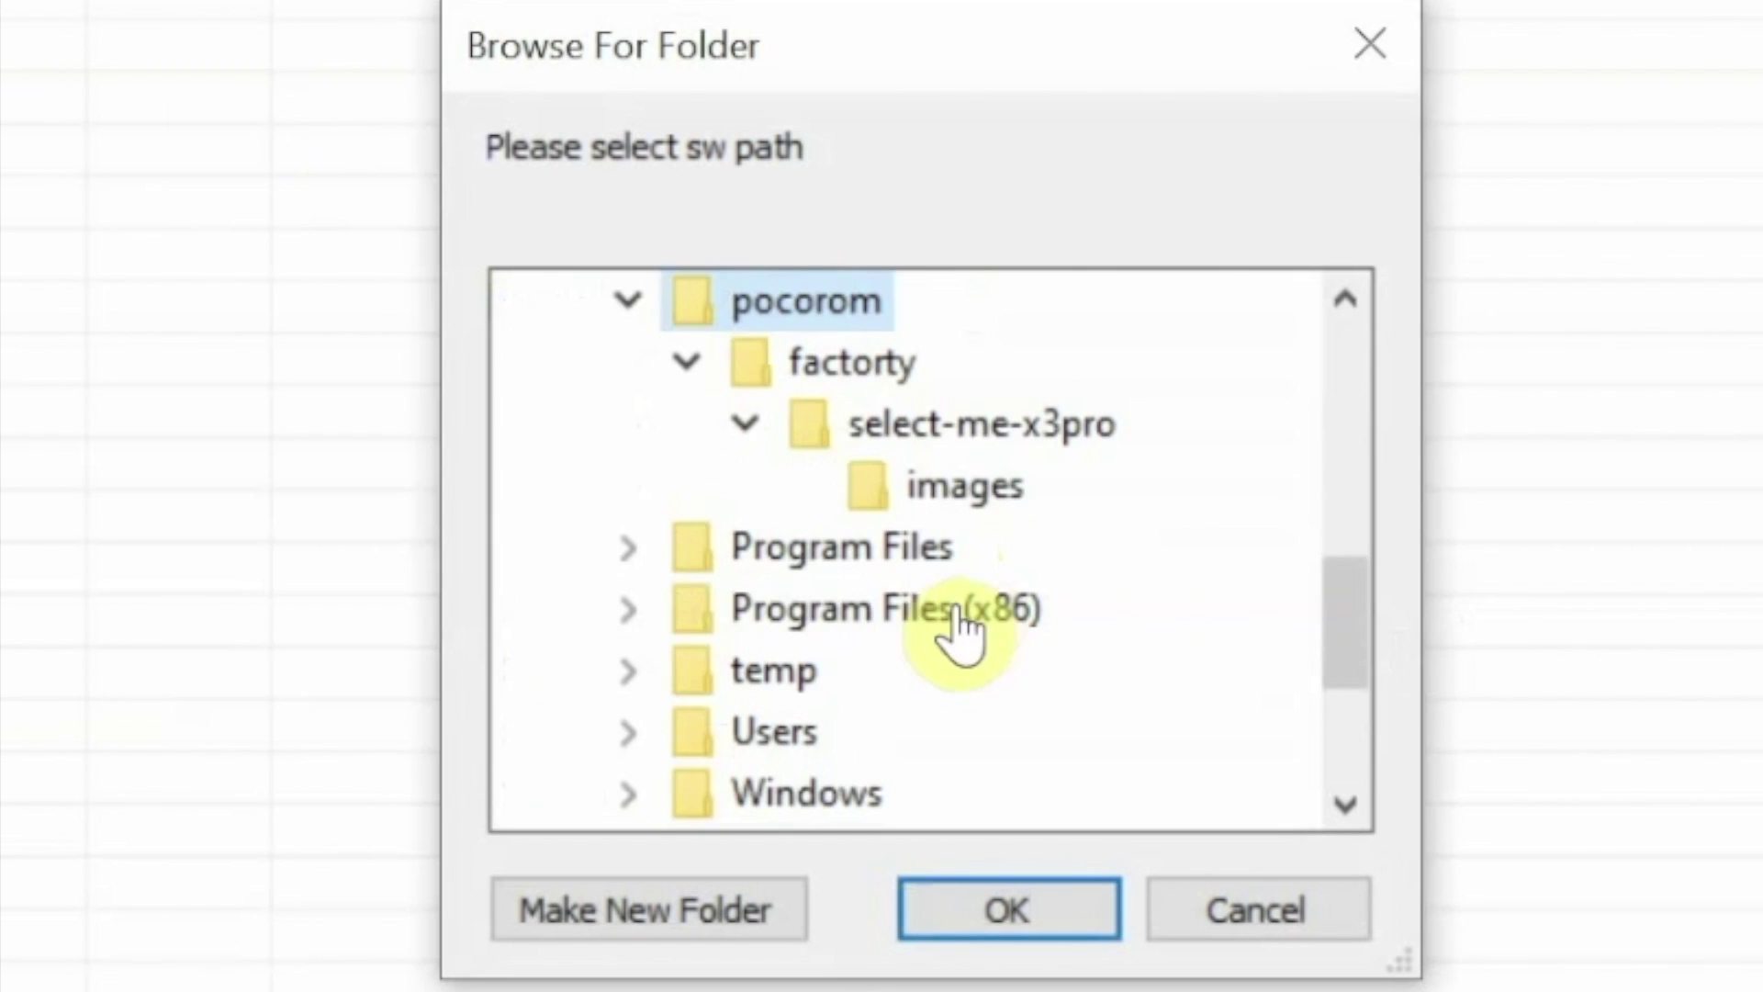
{"action": "left_click", "coordinate": [879, 388]}
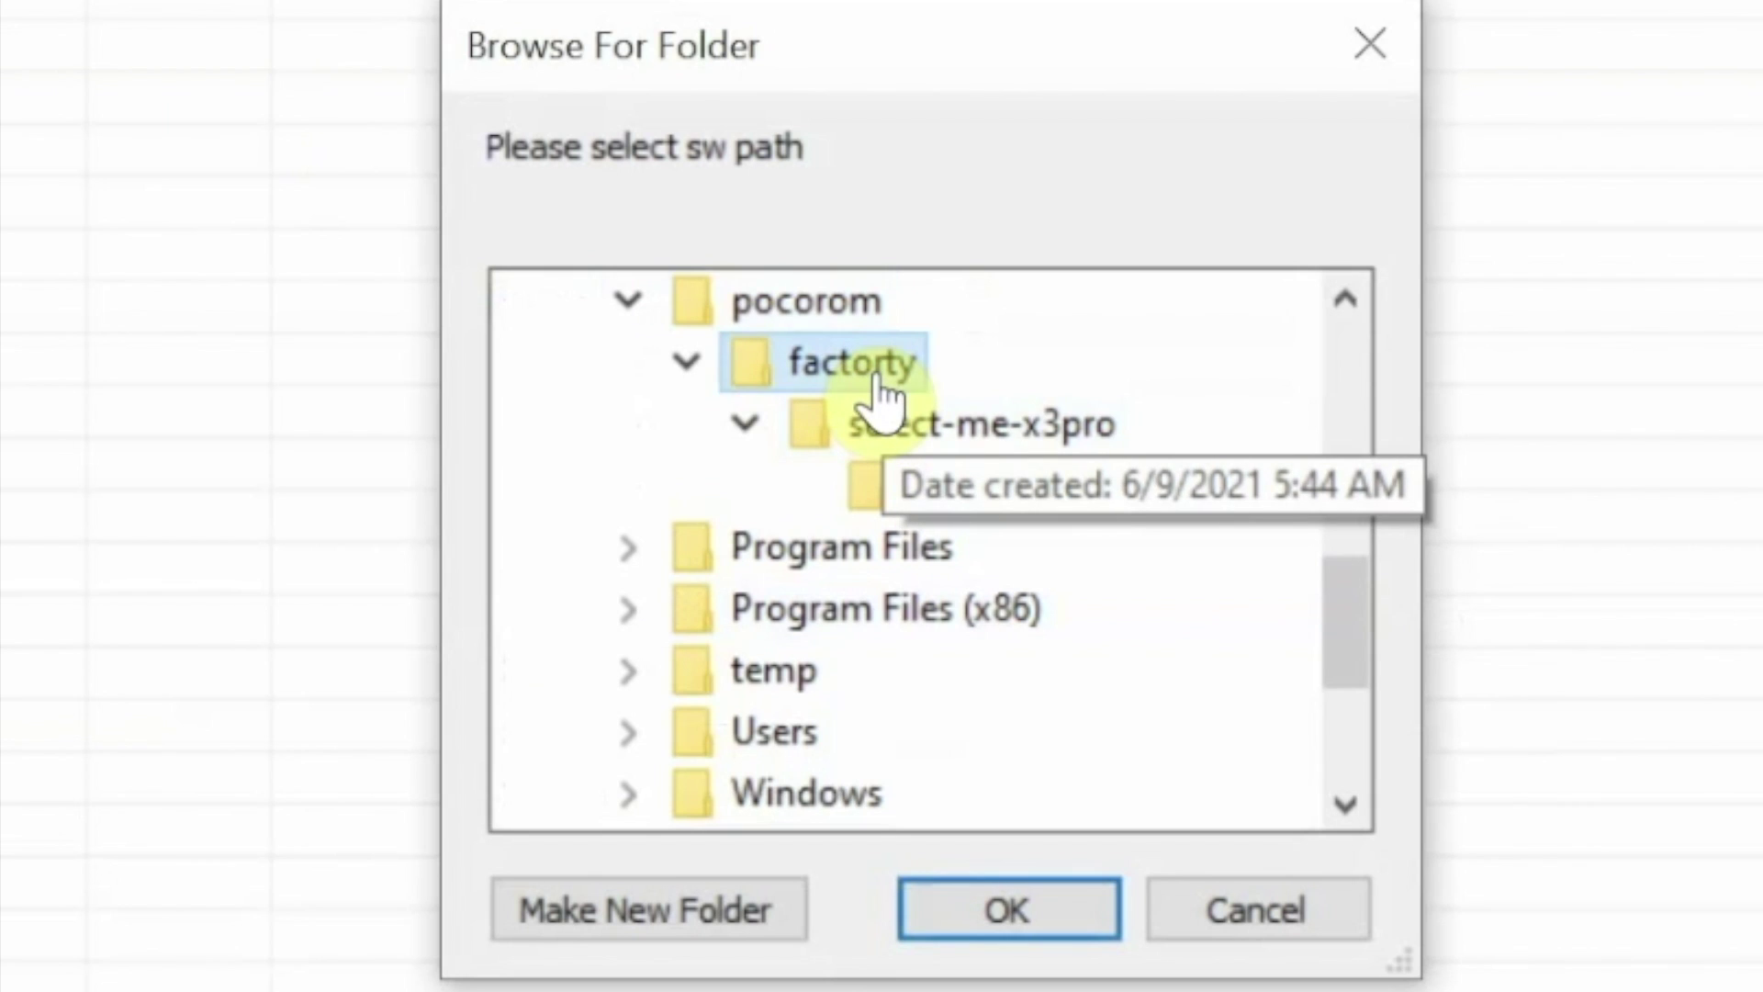
{"action": "left_click", "coordinate": [1015, 430]}
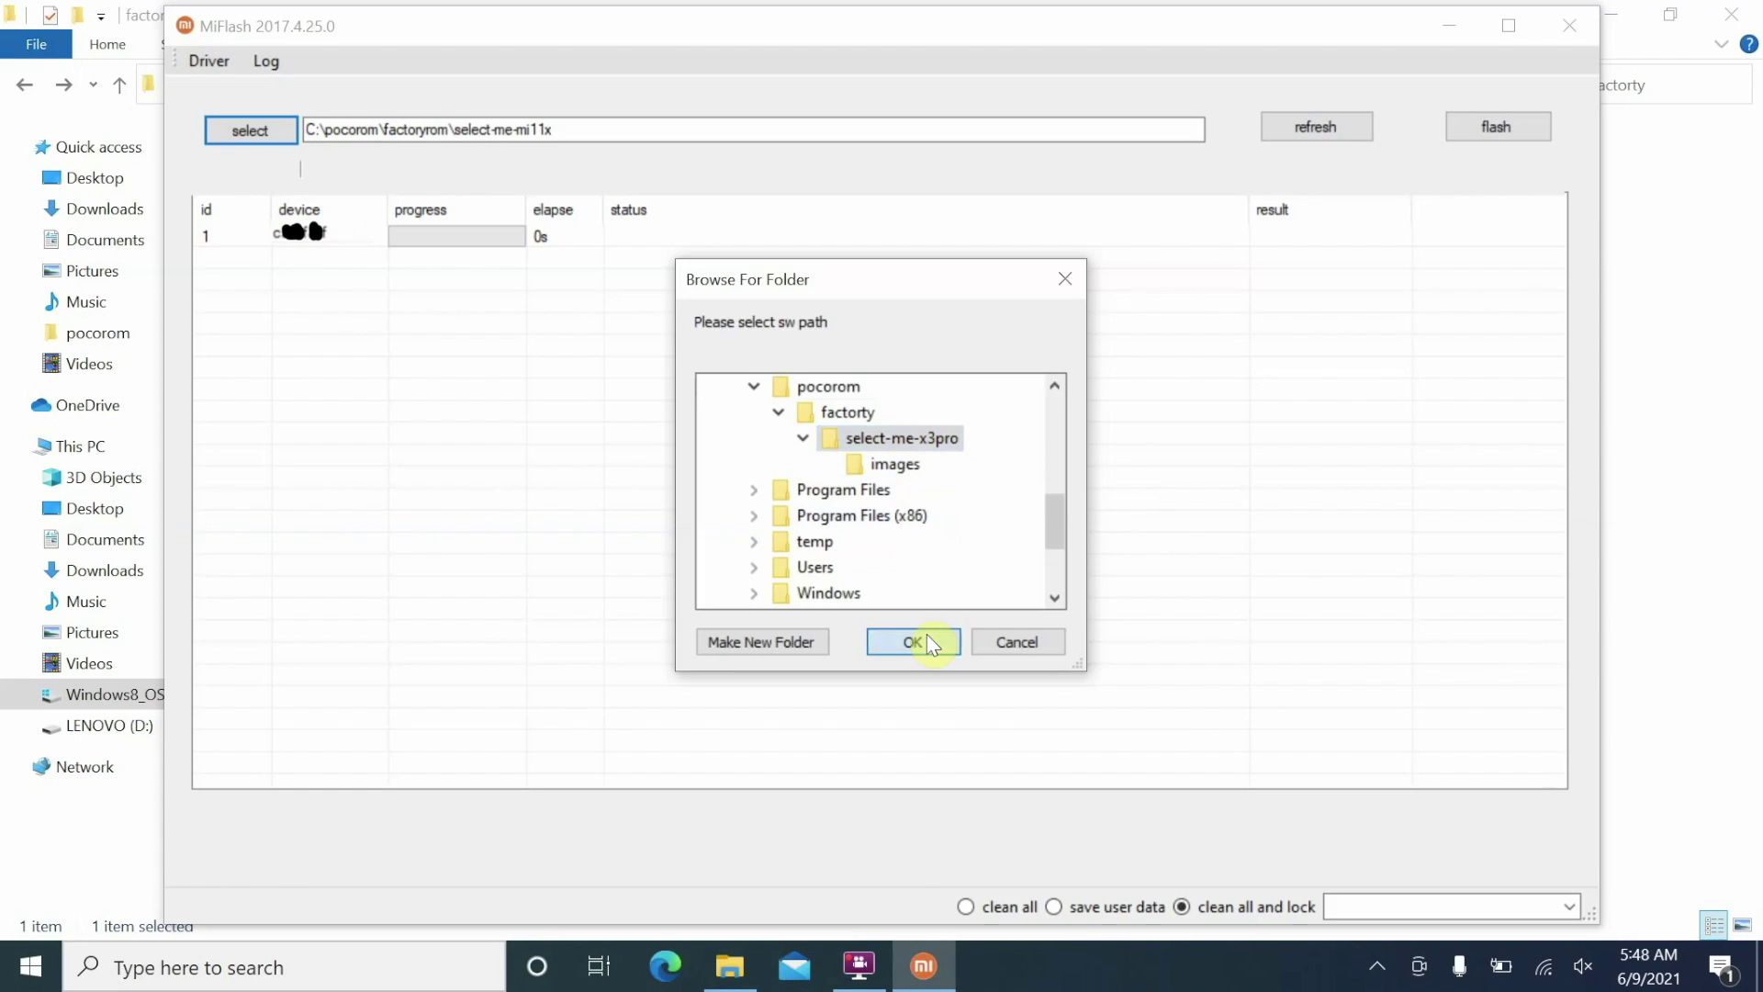
Load C:\pocorom\factorty\select-me-x3pro as the ROM path and settle on clean all mode.
{"action": "left_click", "coordinate": [927, 633]}
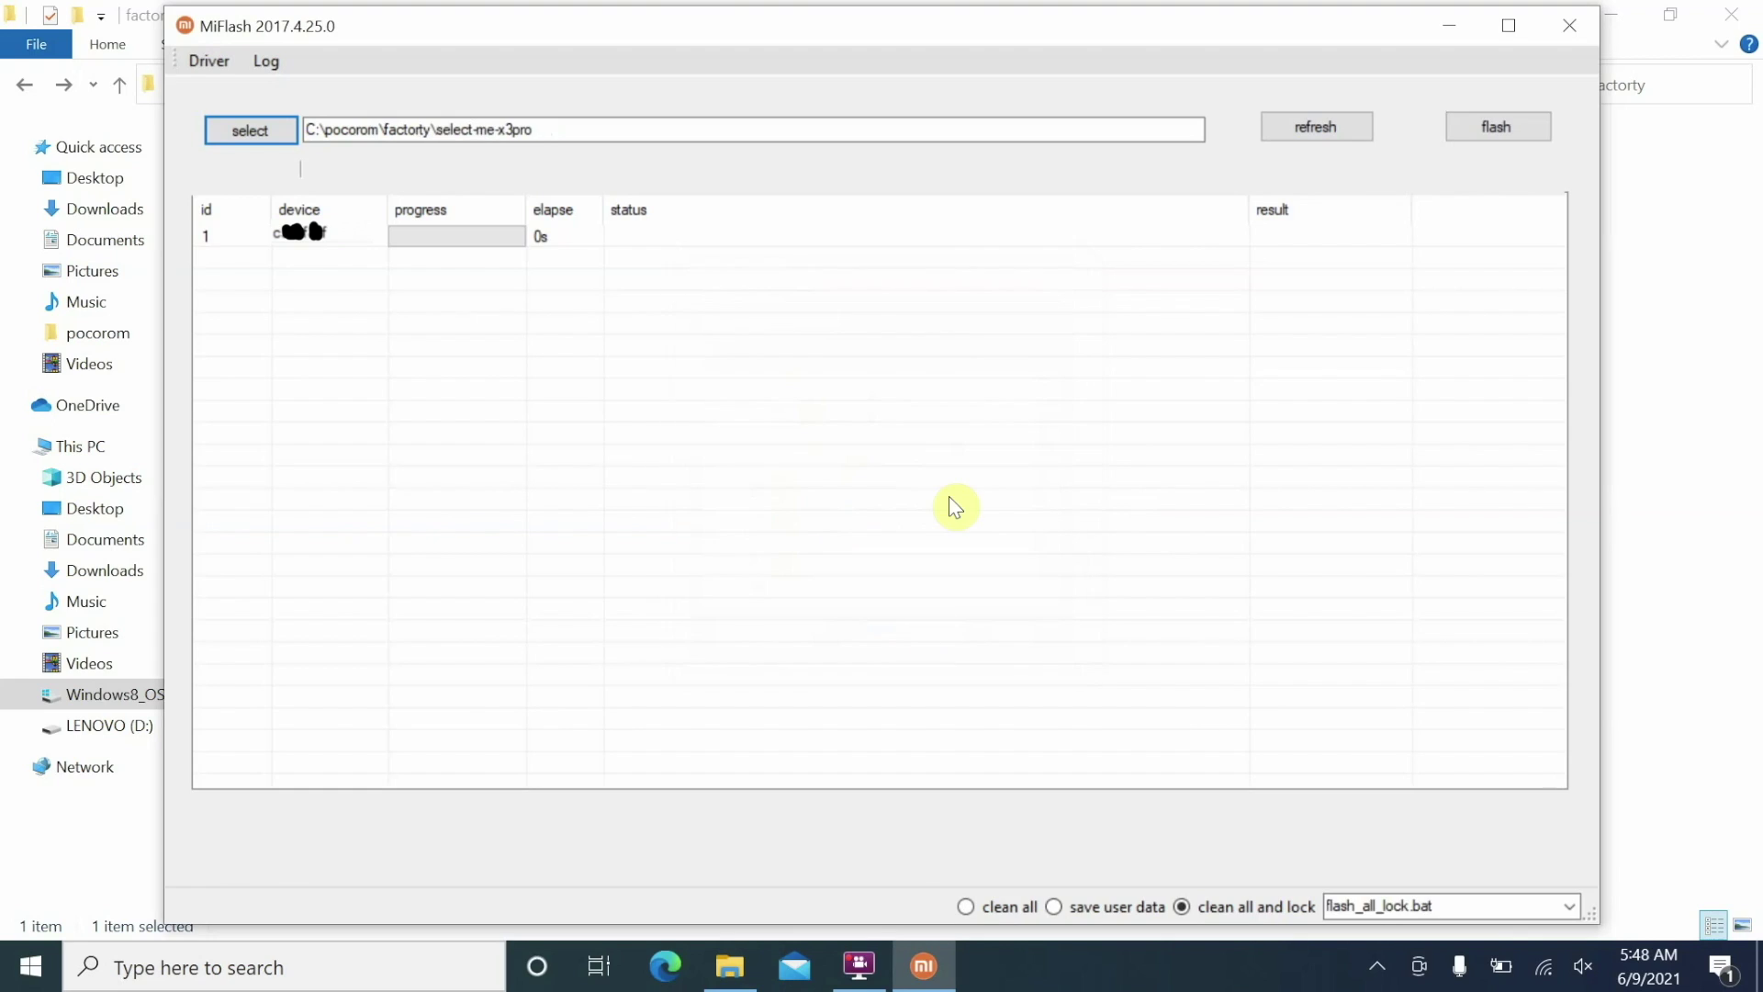
{"action": "left_click", "coordinate": [623, 128]}
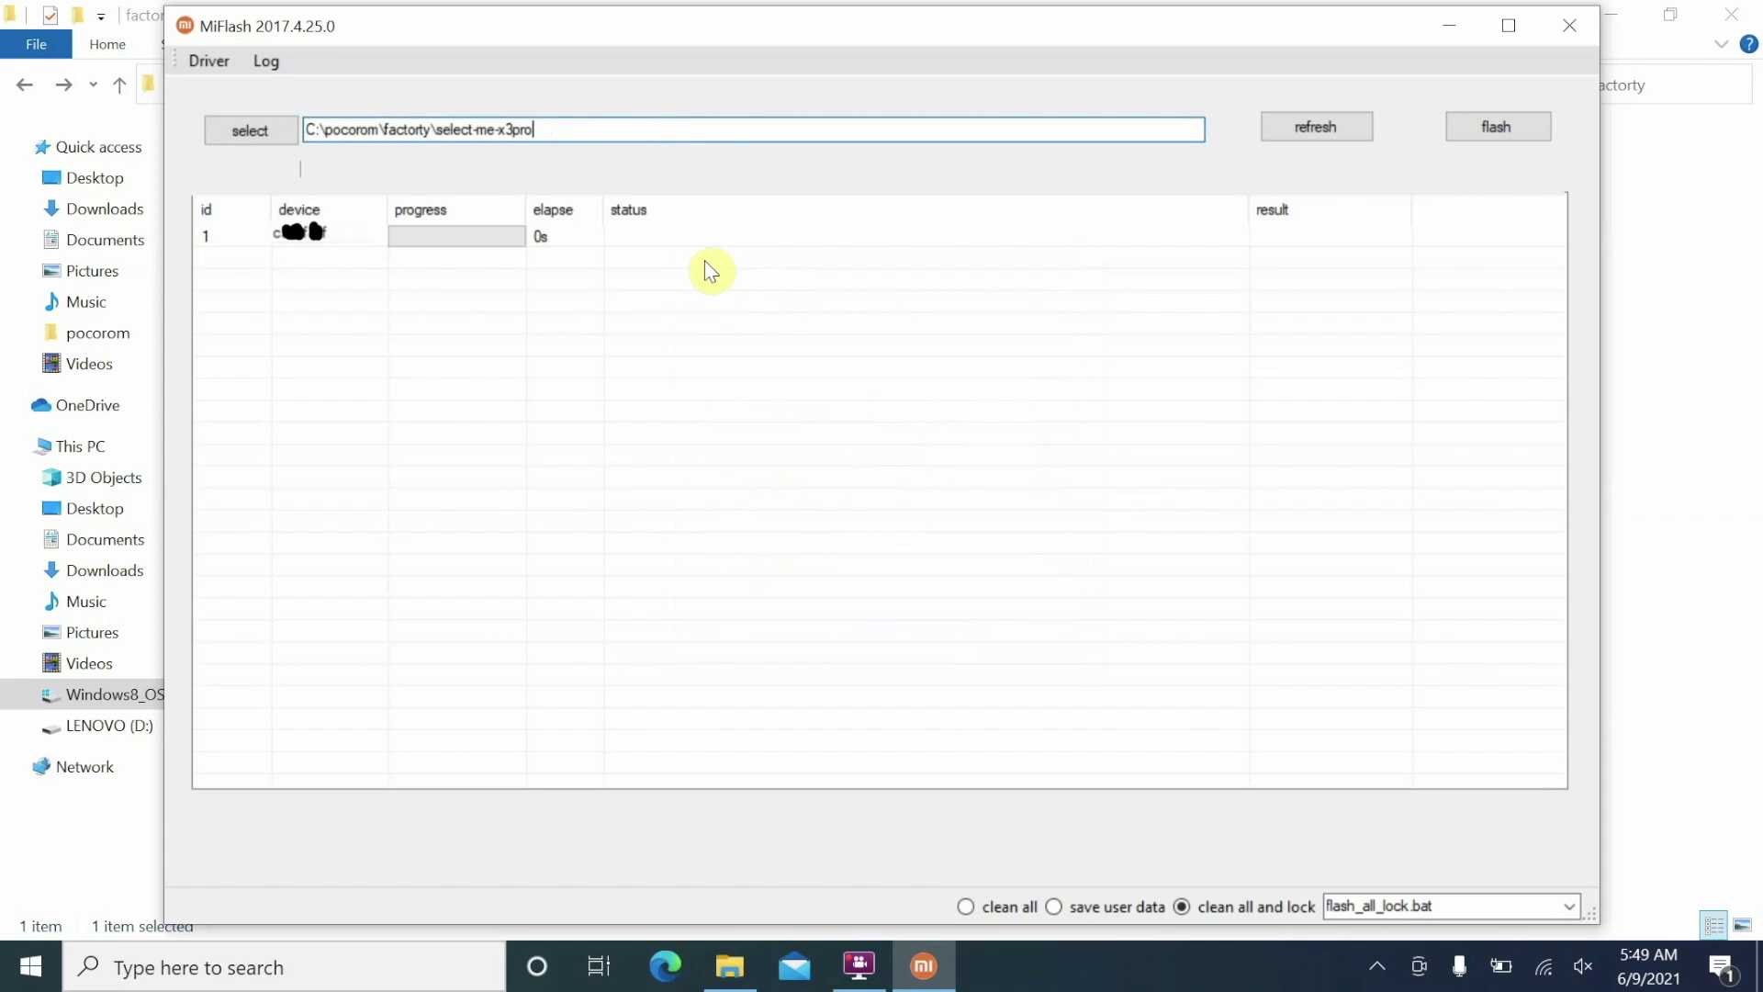
{"action": "left_click", "coordinate": [966, 907]}
{"action": "left_click", "coordinate": [1054, 907]}
{"action": "left_click", "coordinate": [1182, 907]}
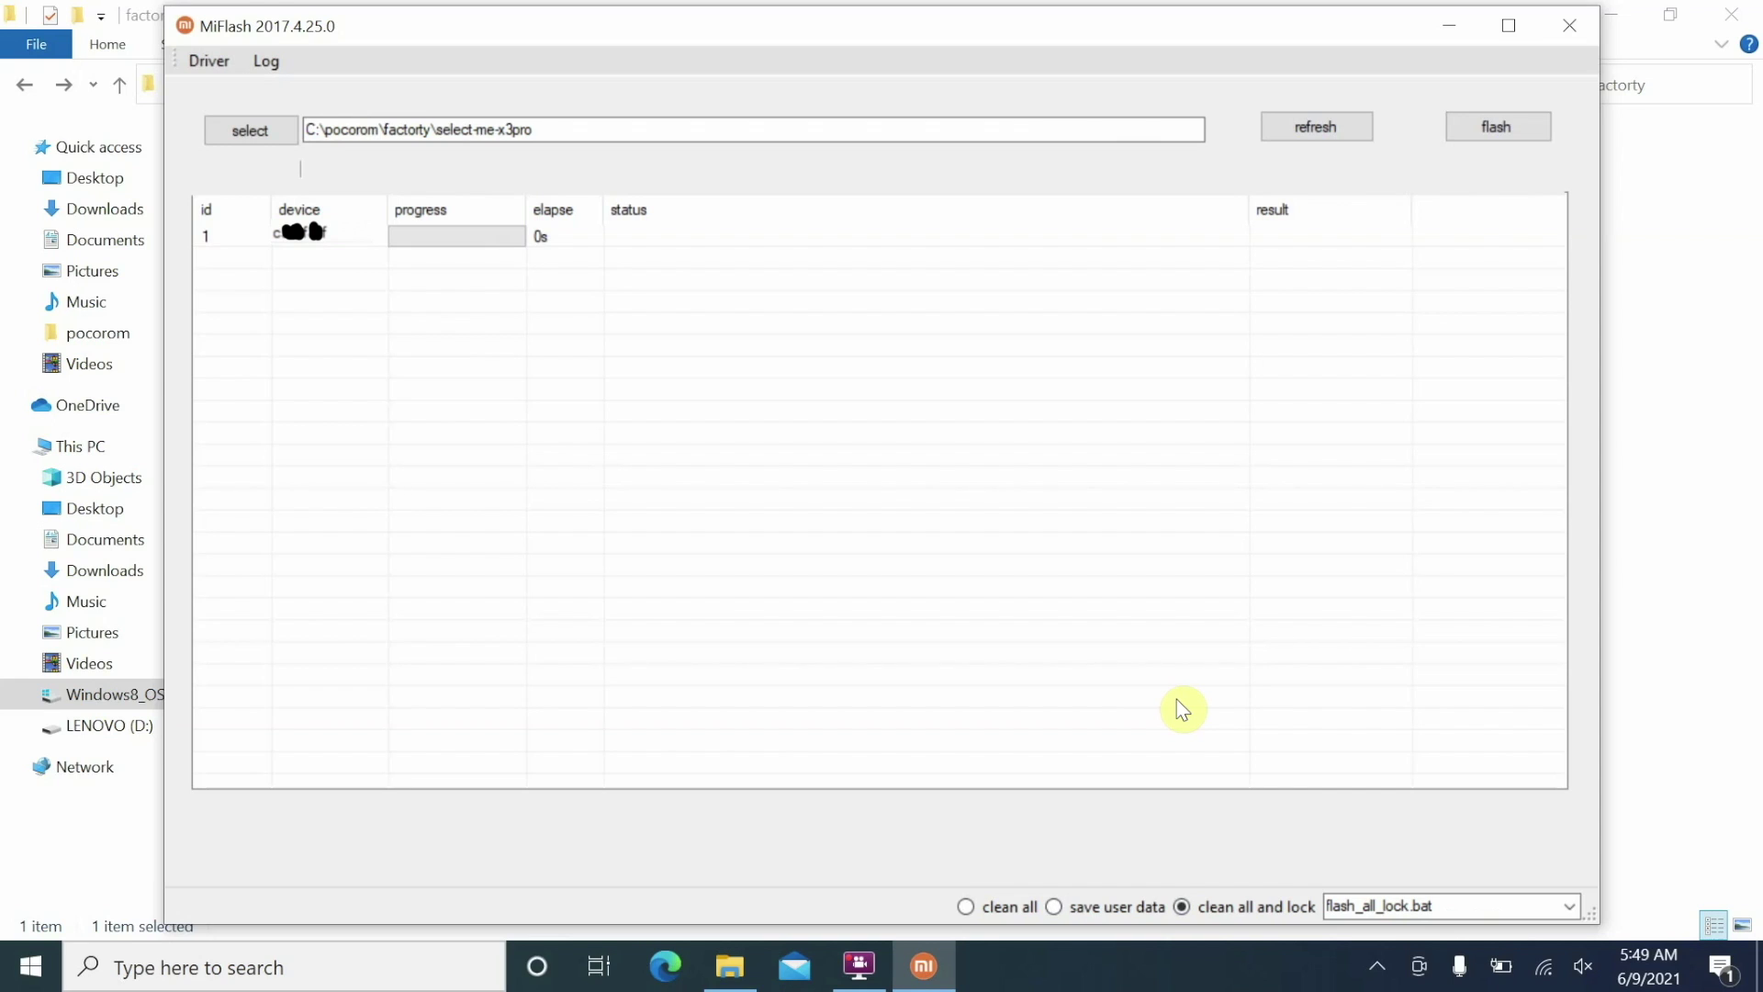
{"action": "left_click", "coordinate": [1121, 907]}
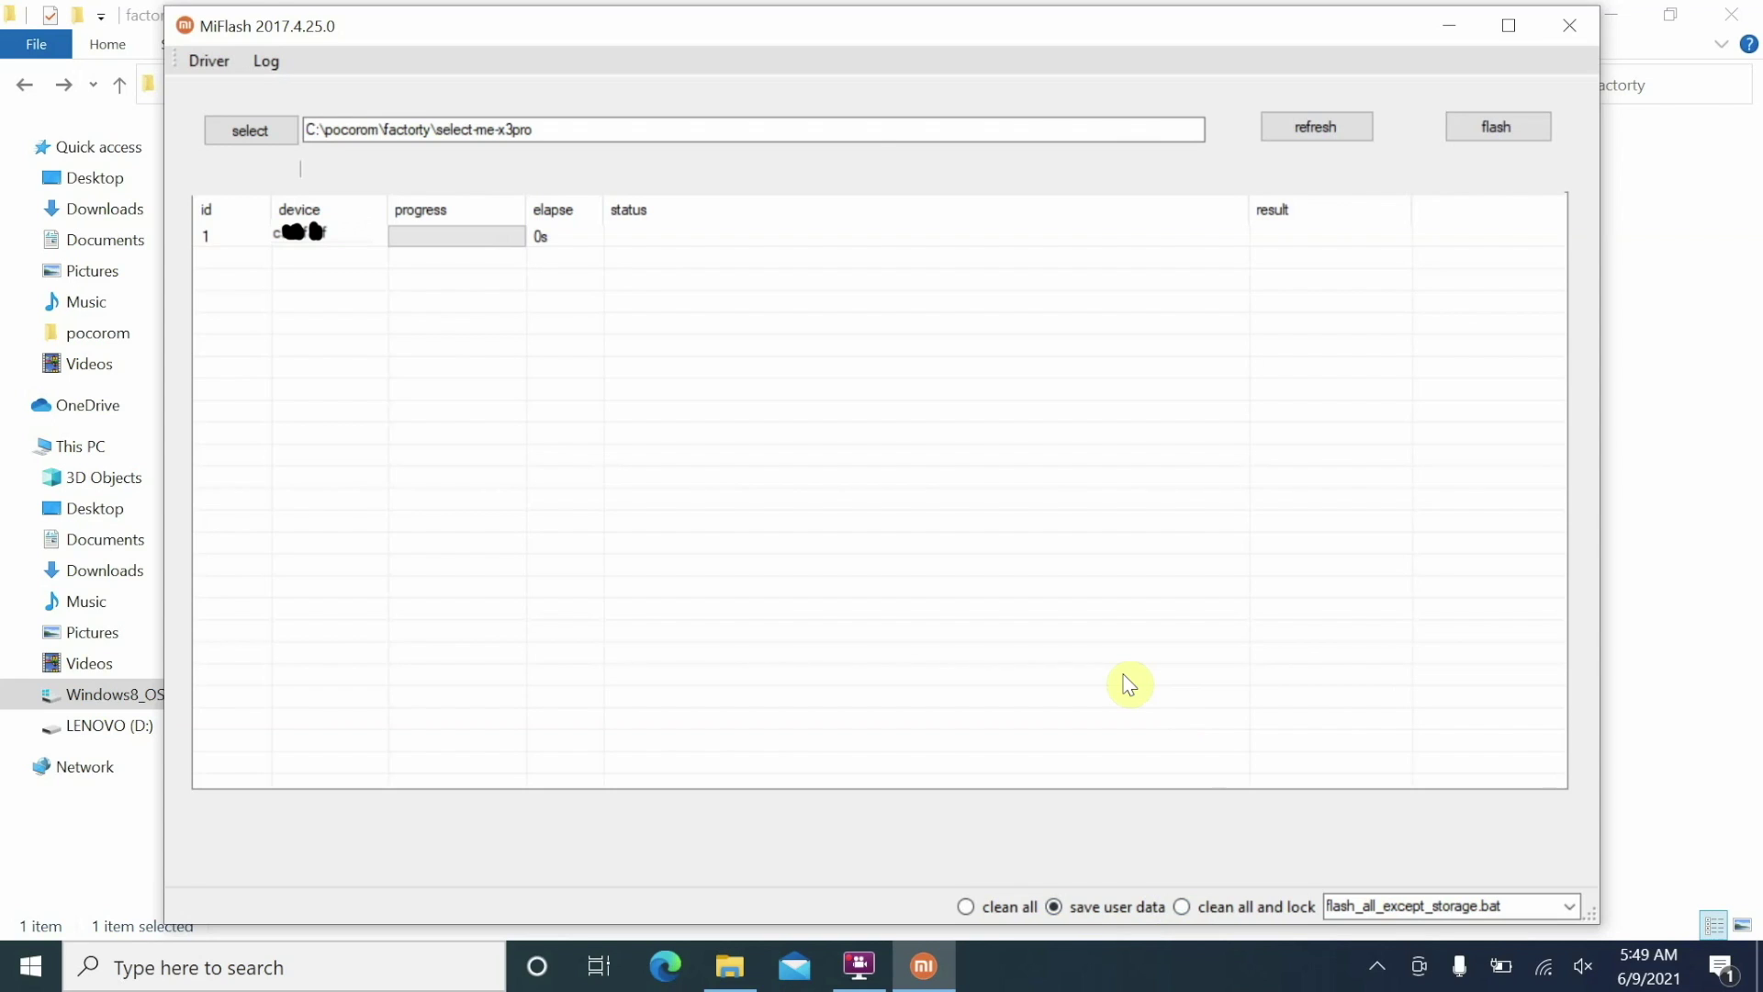
{"action": "left_click", "coordinate": [964, 907]}
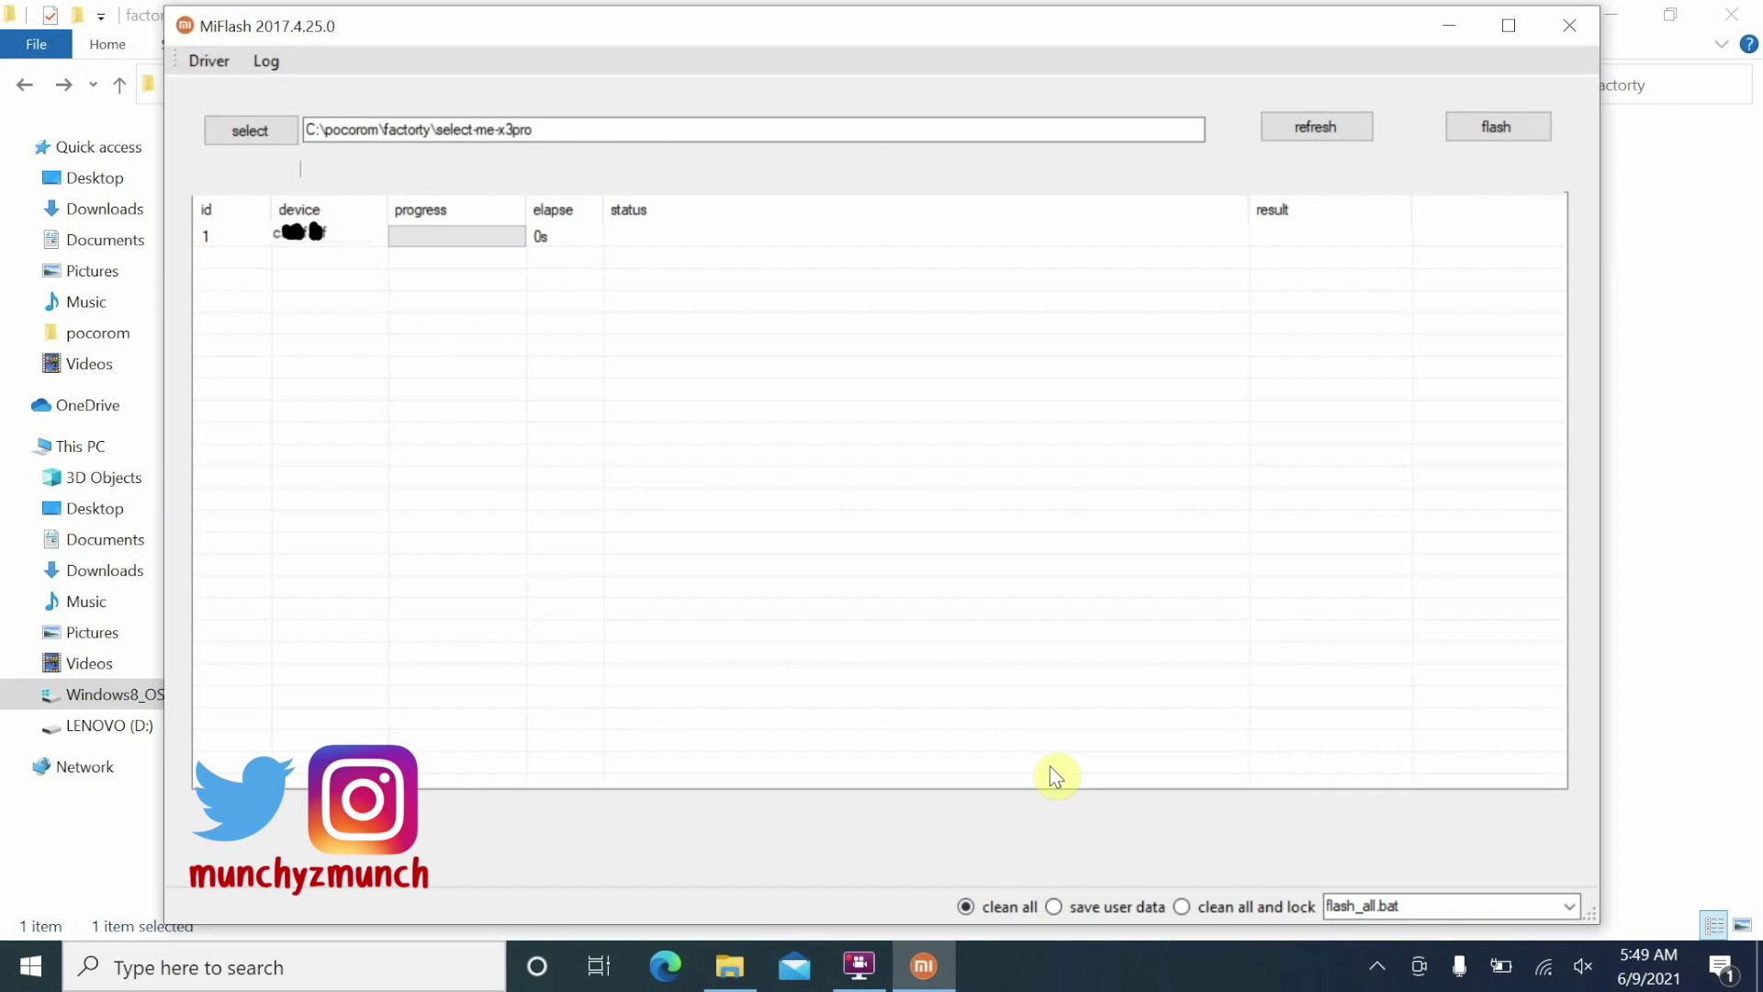
Flash the select-me-x3pro factory ROM until the phone reboots to the MIUI 12.5 welcome screen.
{"action": "left_click", "coordinate": [1497, 129]}
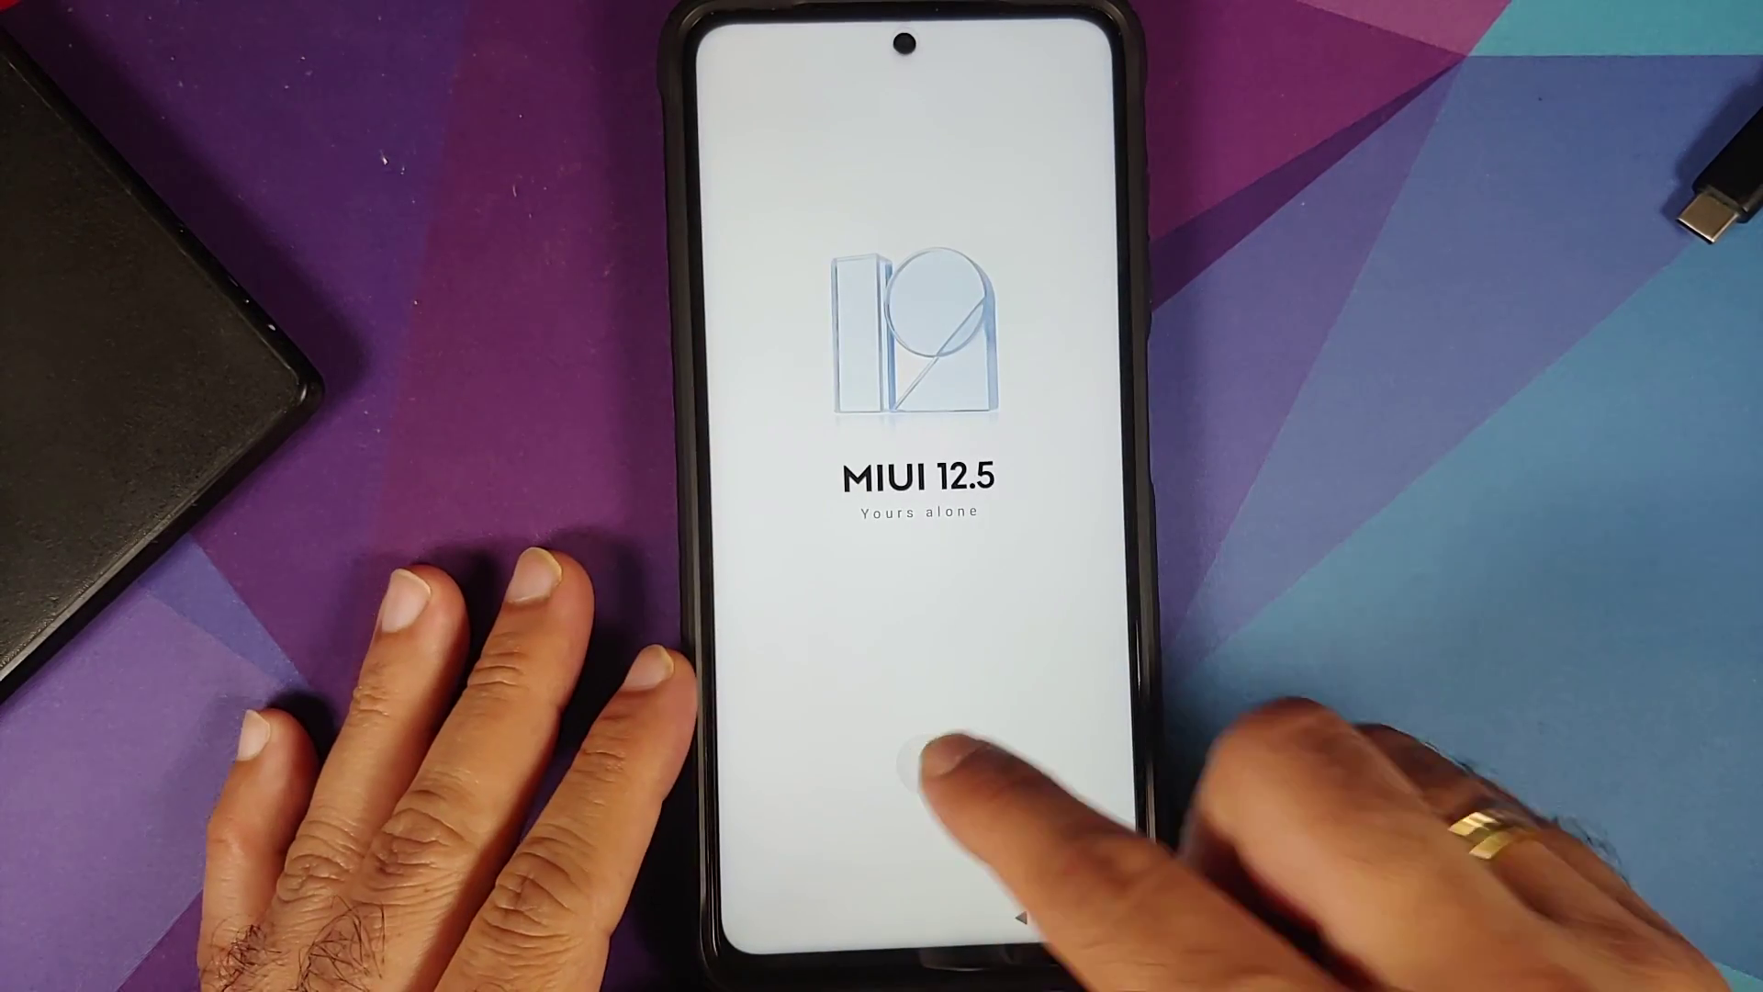
Start phone setup with English (United Kingdom) and move on to region selection.
{"action": "left_click", "coordinate": [923, 760]}
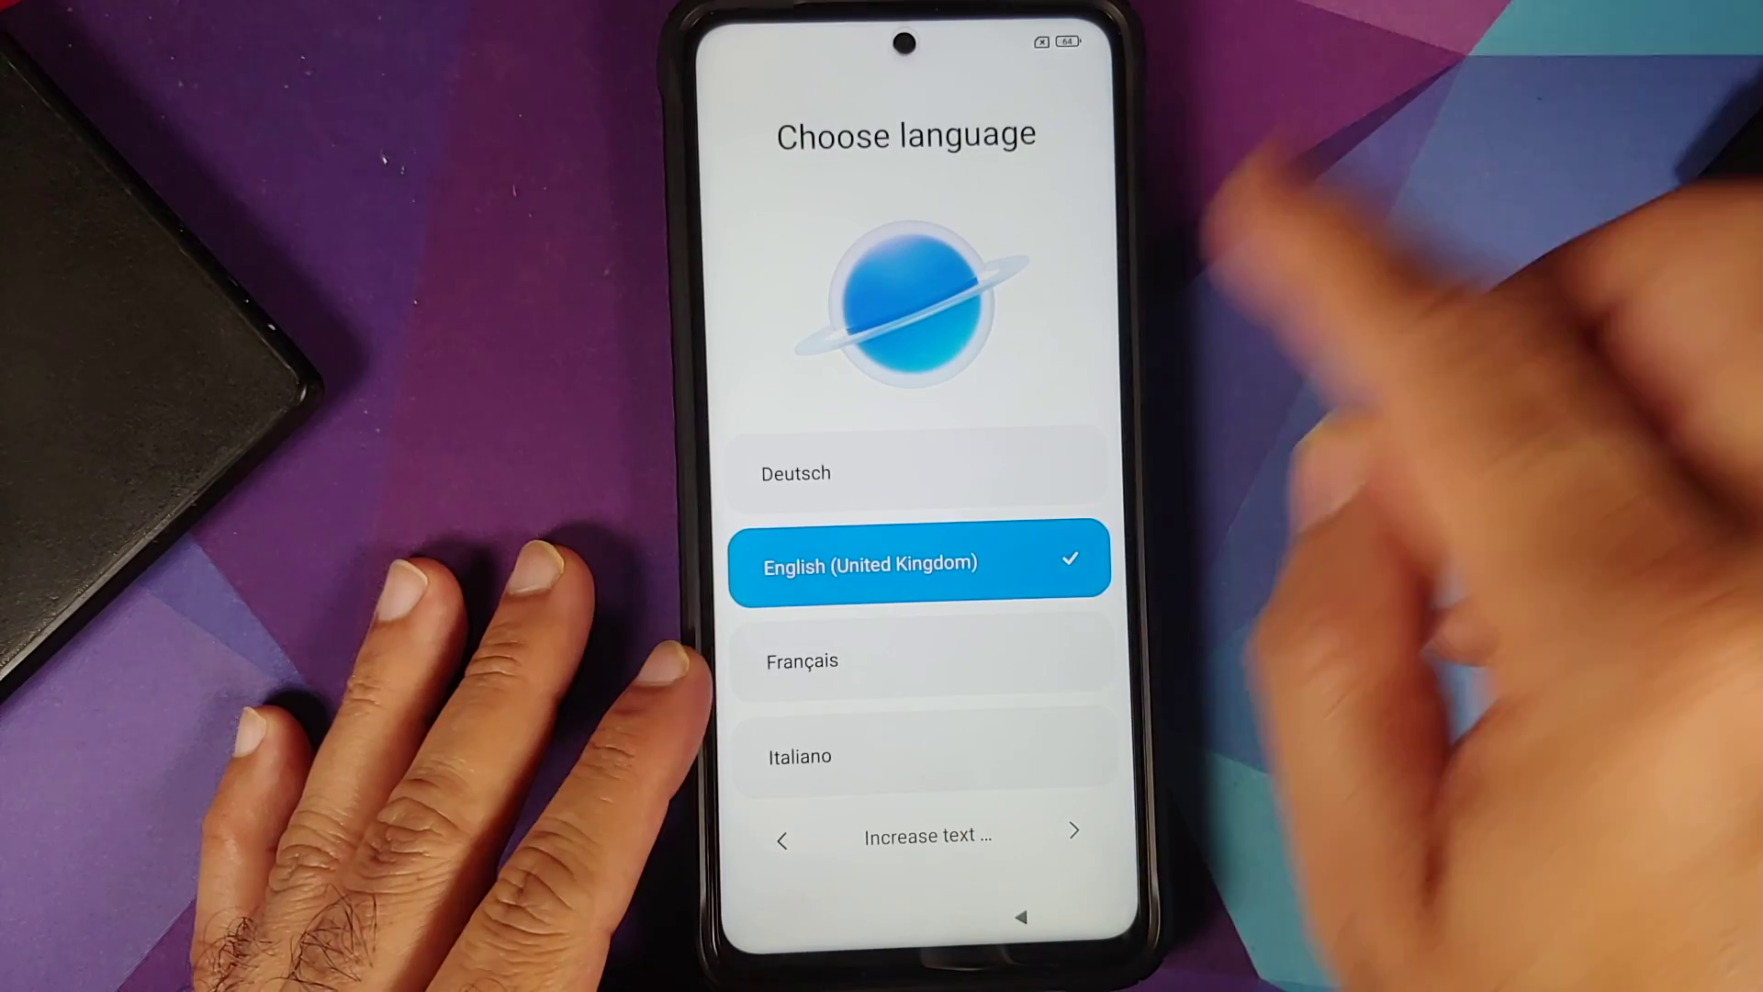
{"action": "left_click", "coordinate": [1074, 831]}
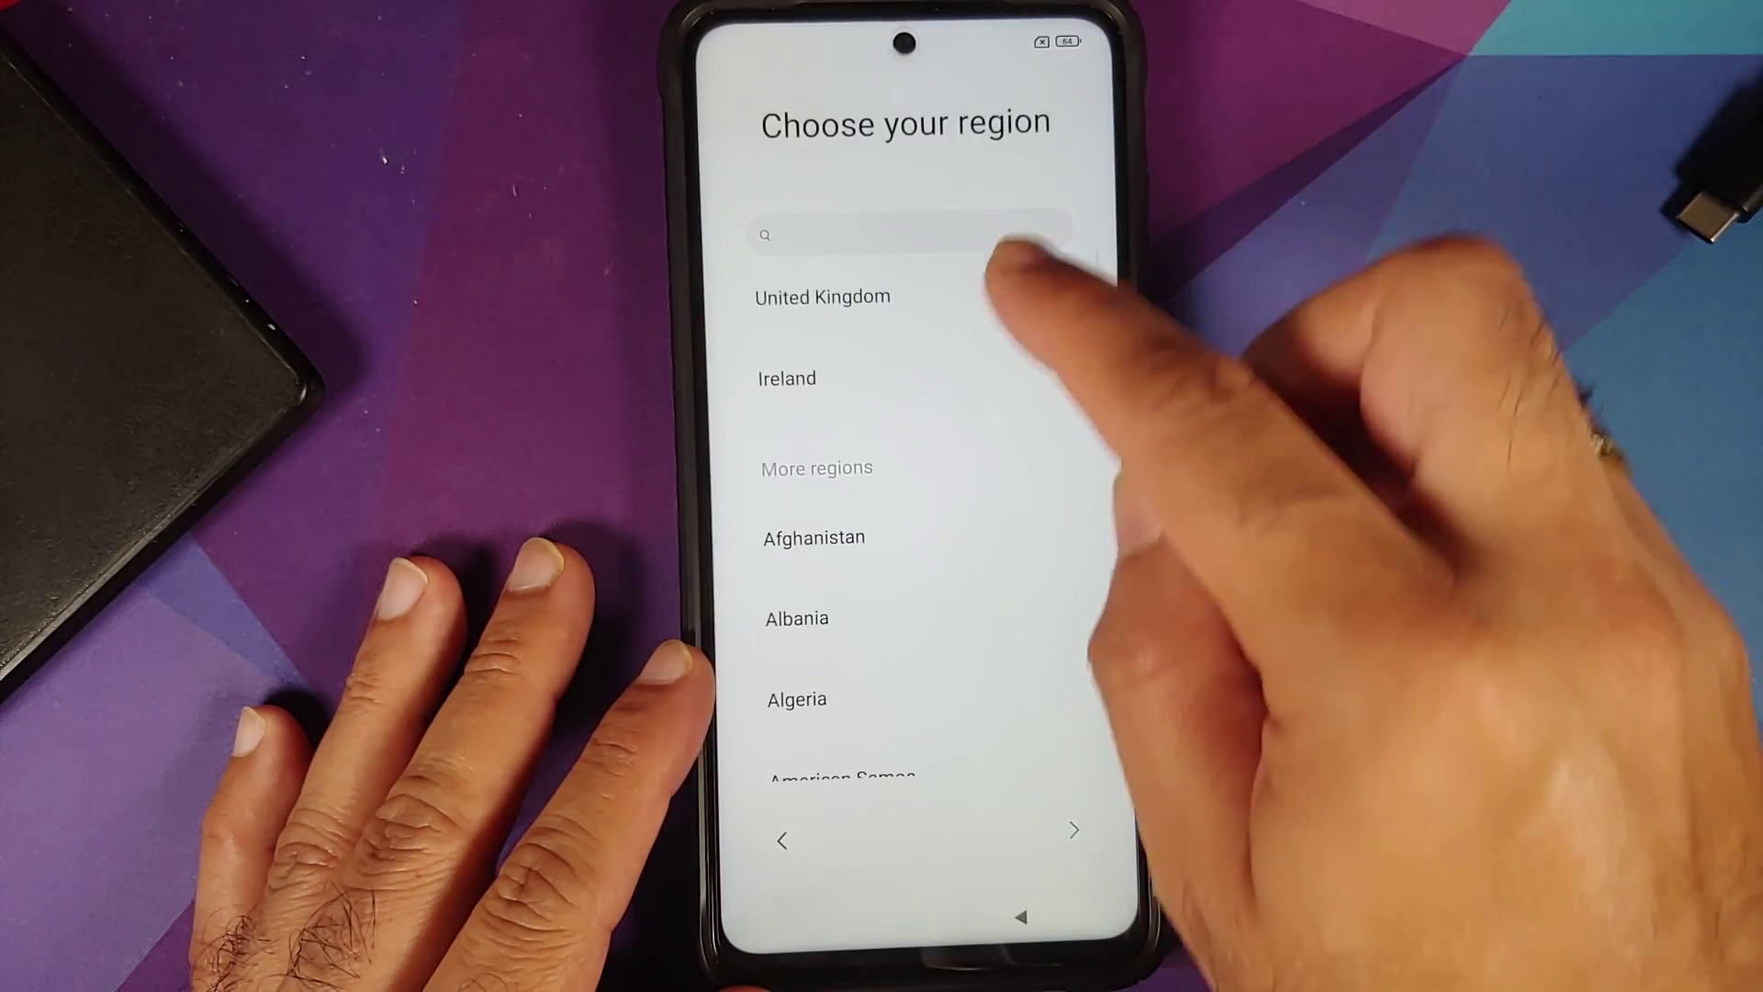
{"action": "left_click", "coordinate": [1010, 235]}
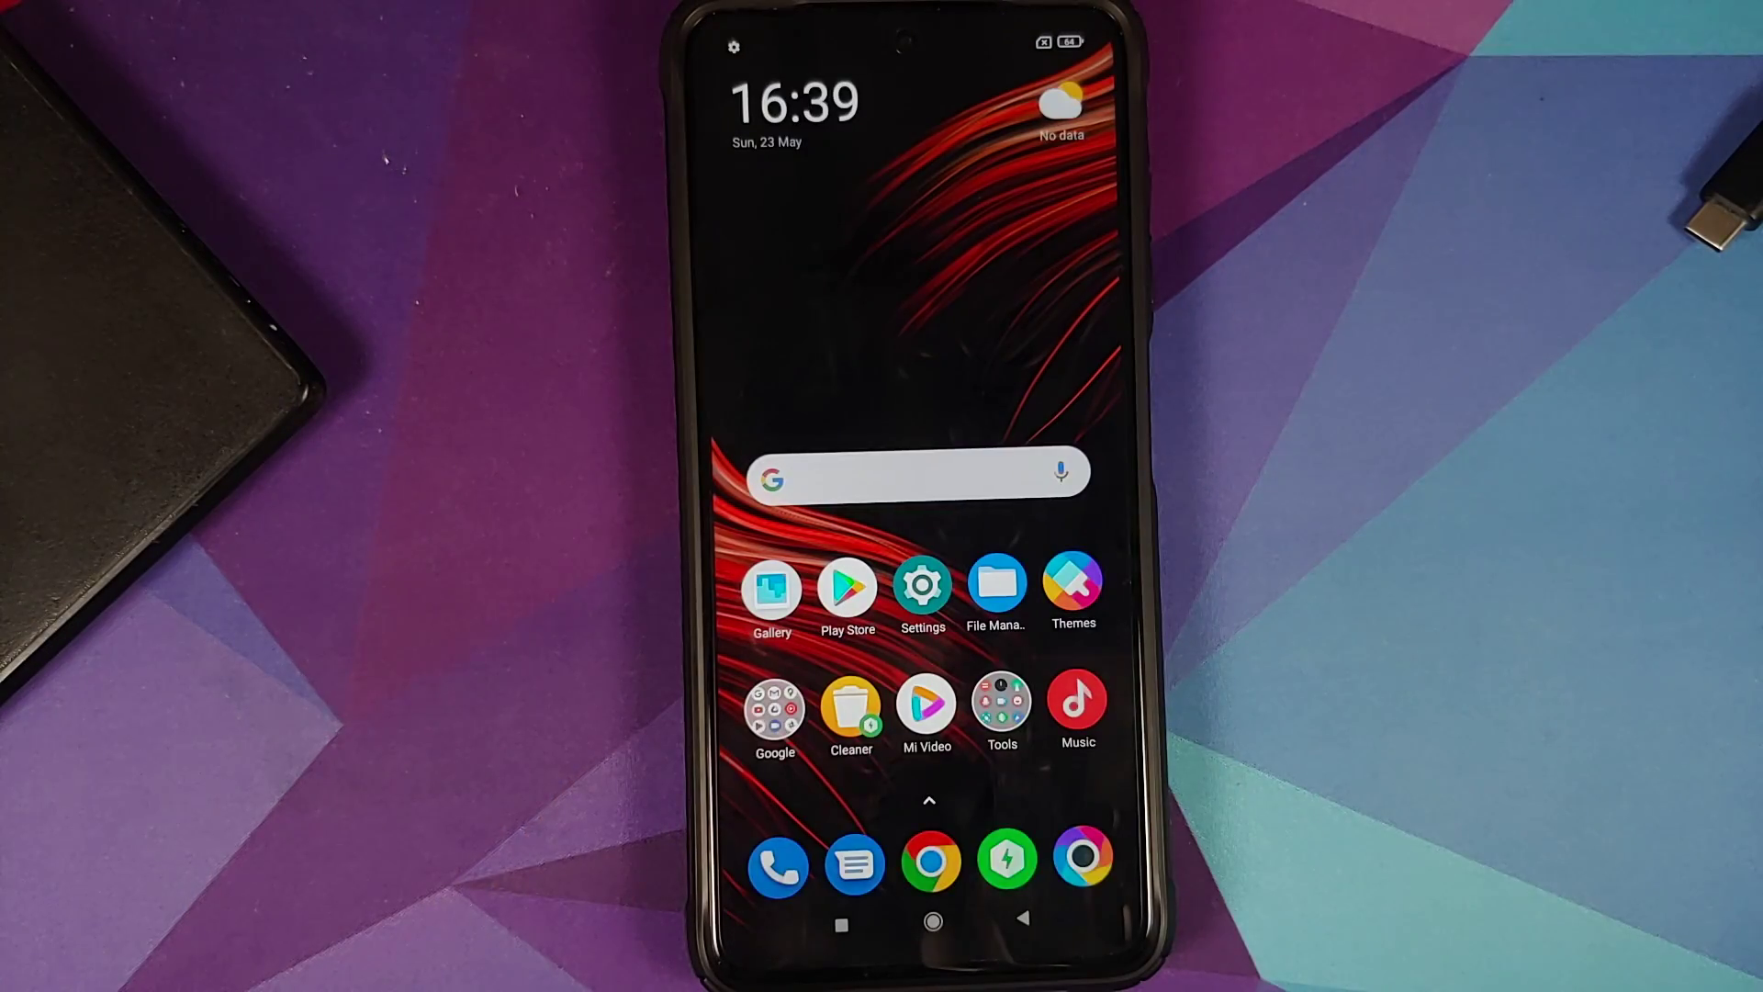
Check About phone shows MIUI Global 12.5.1 Stable on Android 11, then return home.
{"action": "left_click", "coordinate": [922, 586]}
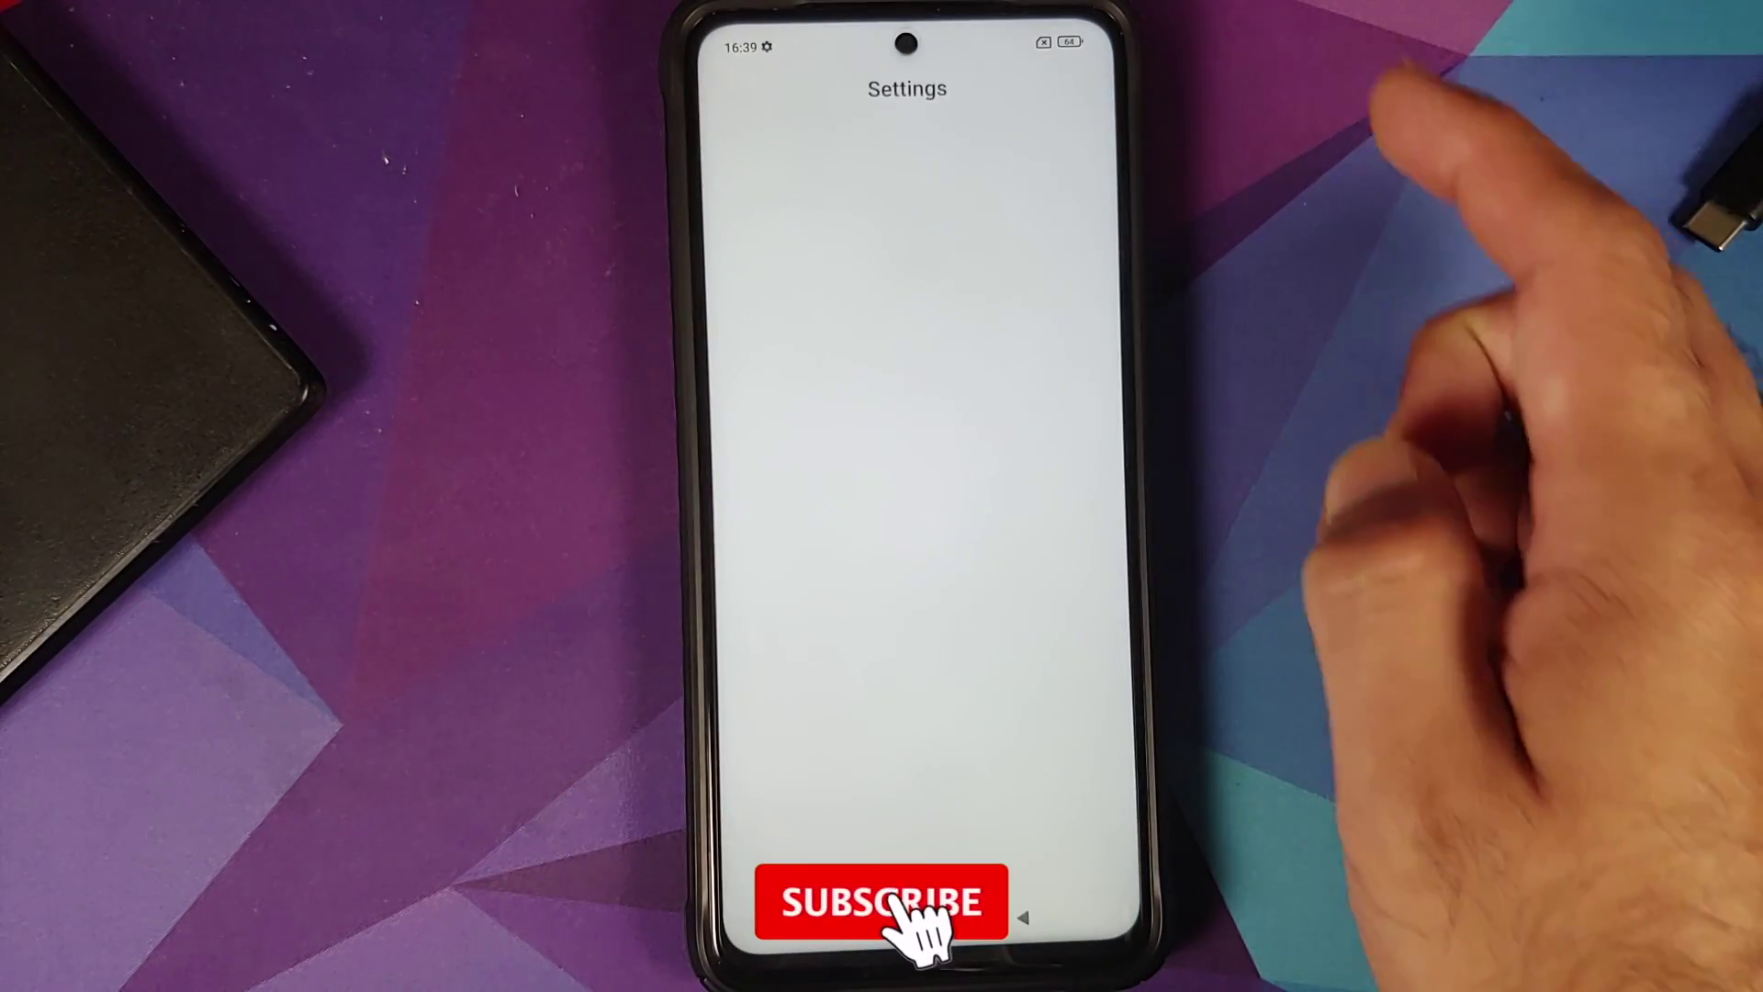
{"action": "left_click", "coordinate": [809, 342]}
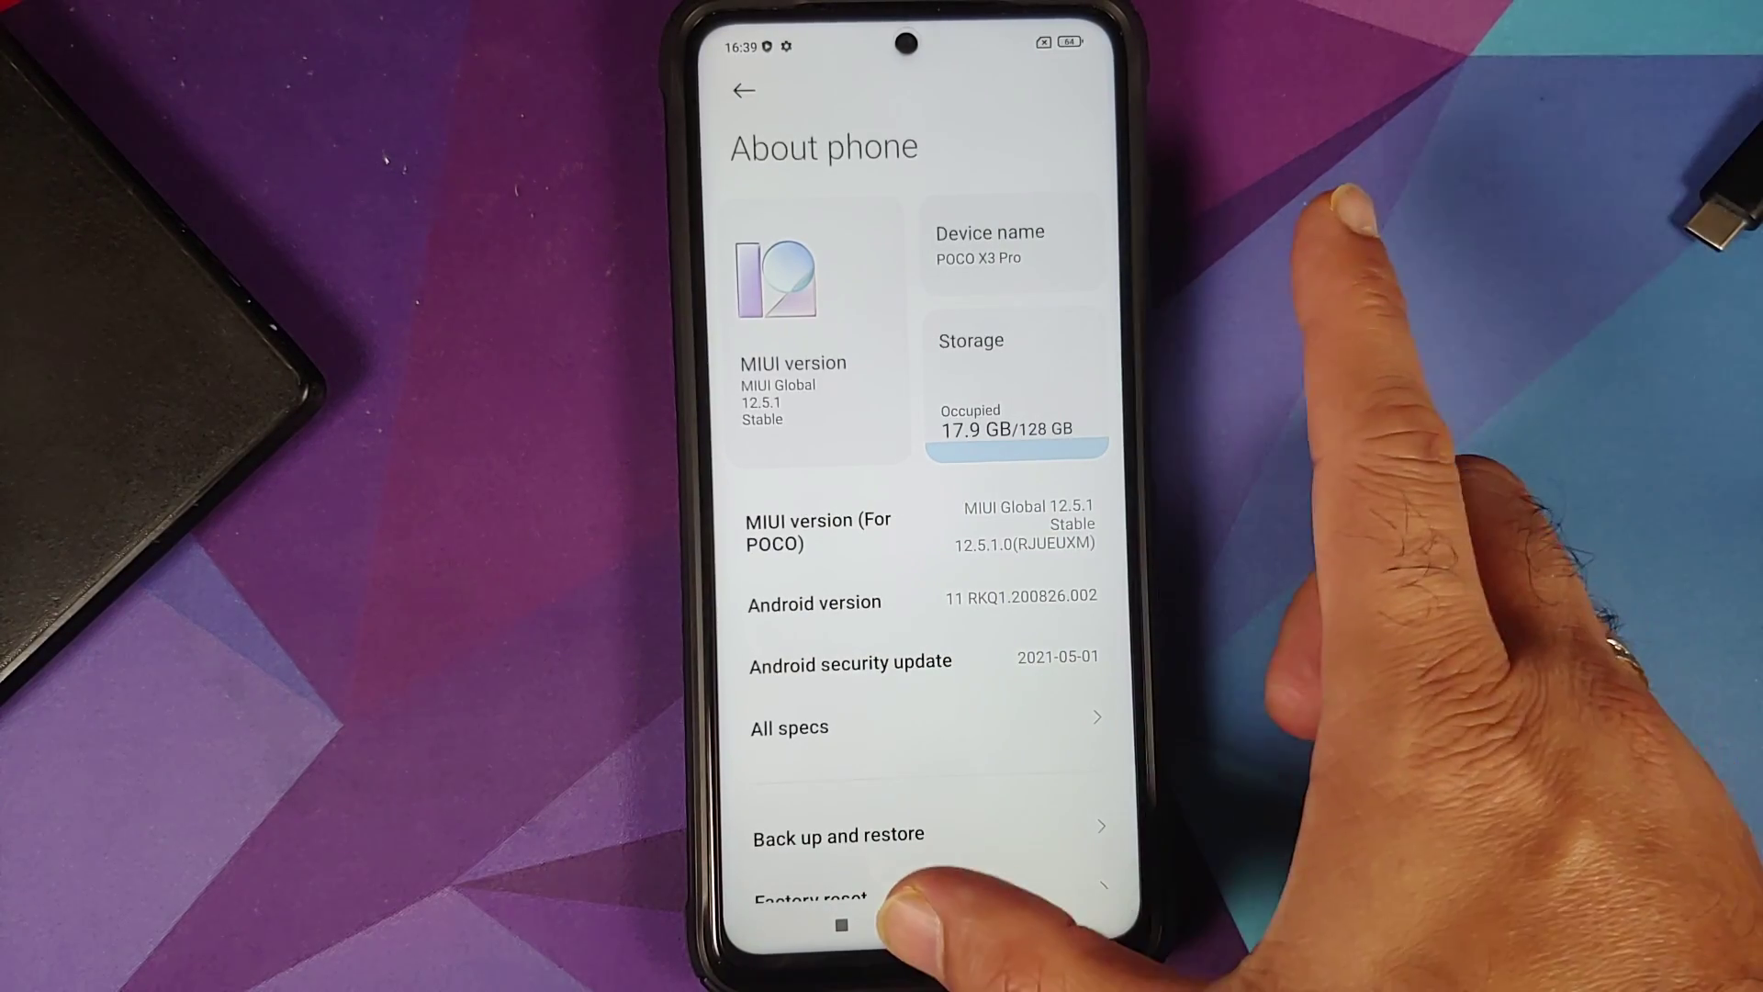
{"action": "left_click", "coordinate": [1022, 918]}
{"action": "left_click", "coordinate": [921, 586]}
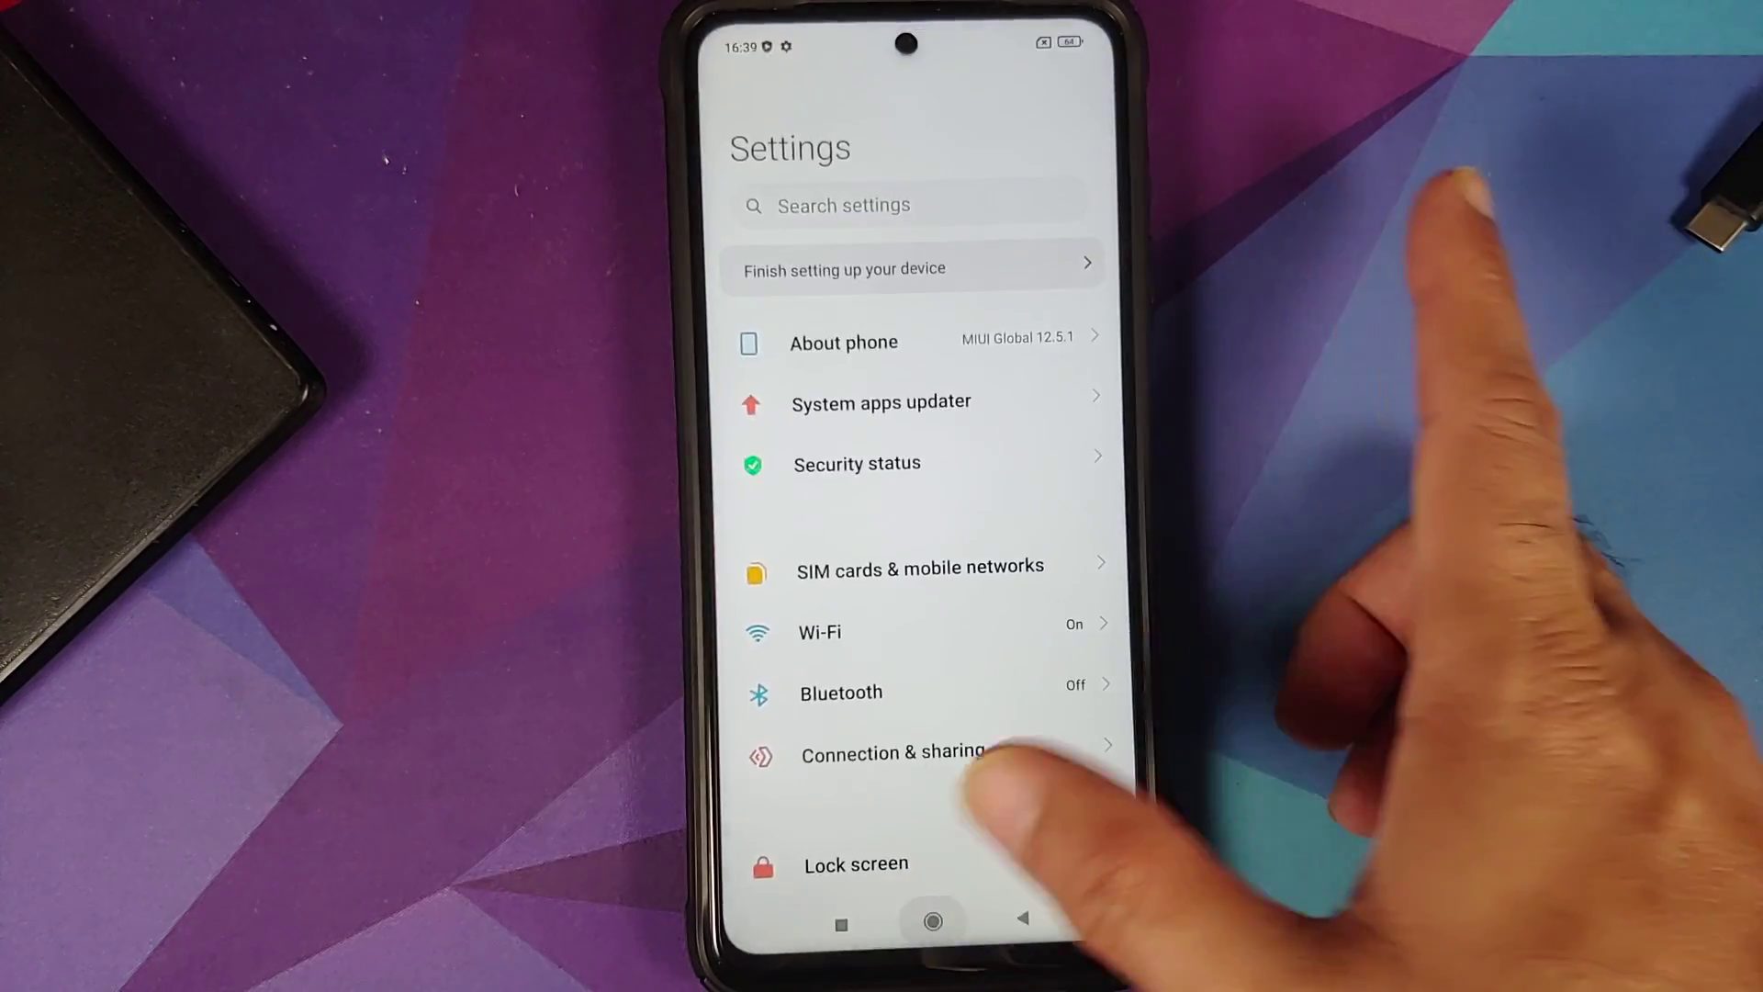
{"action": "left_click", "coordinate": [1023, 918]}
{"action": "left_click", "coordinate": [921, 585]}
{"action": "left_click", "coordinate": [933, 922]}
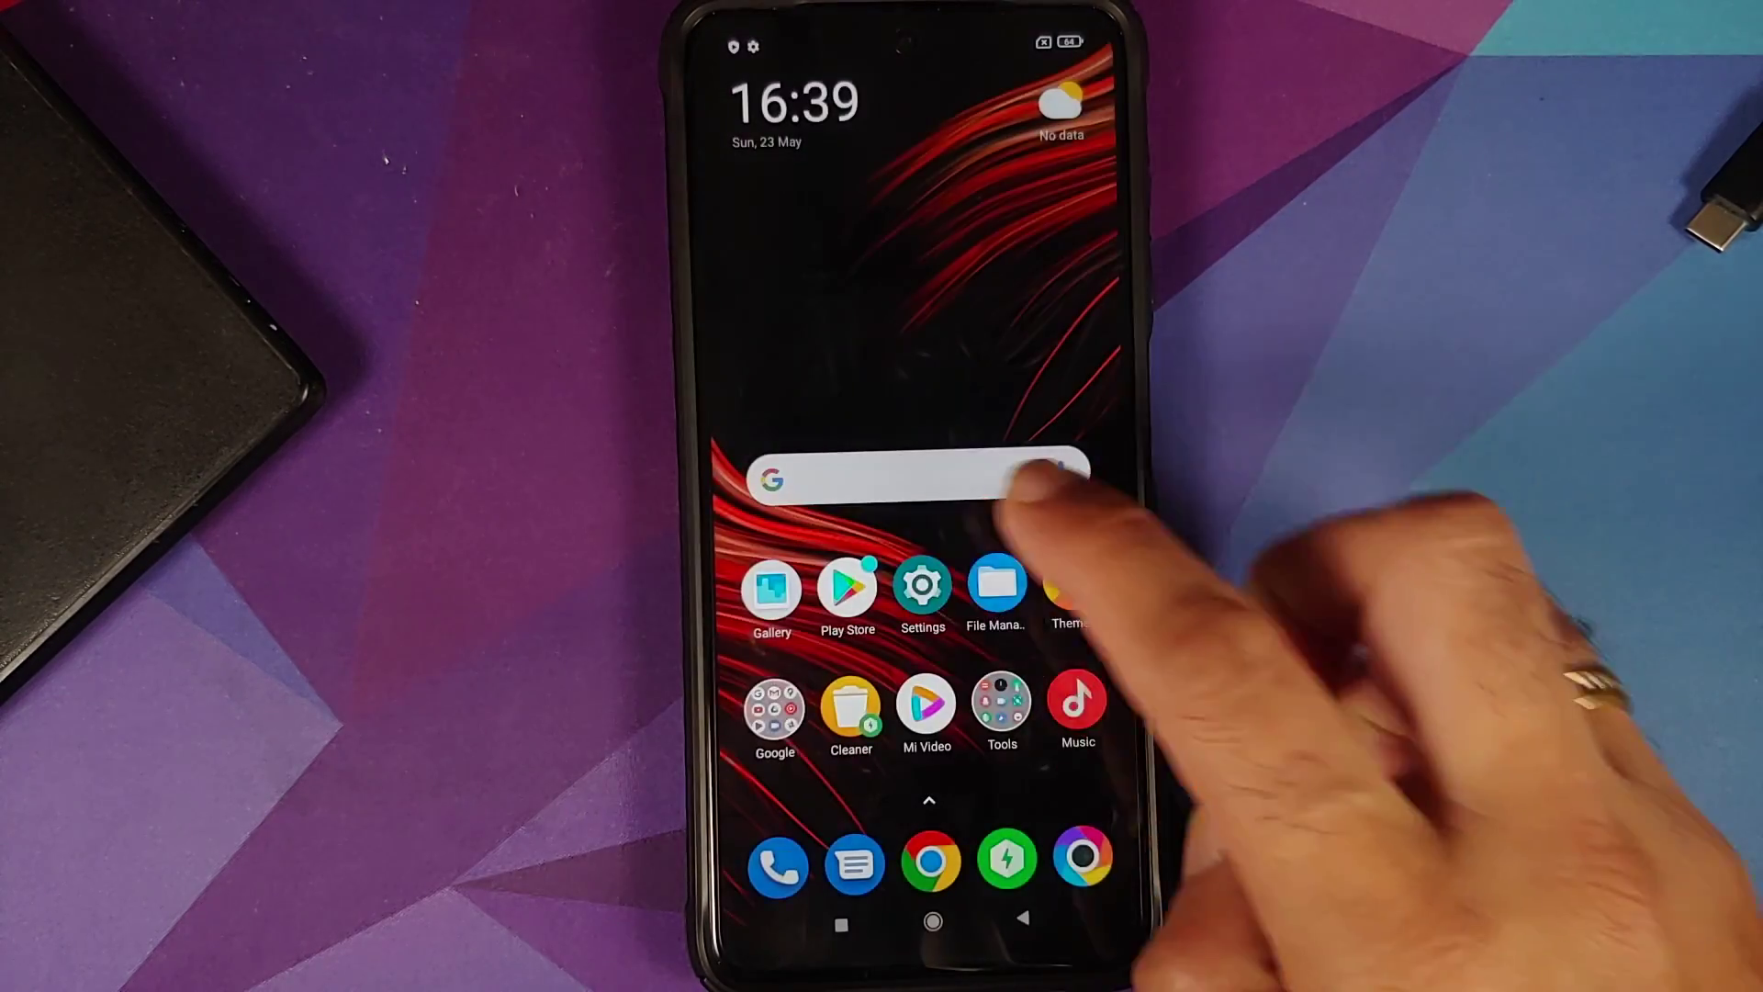